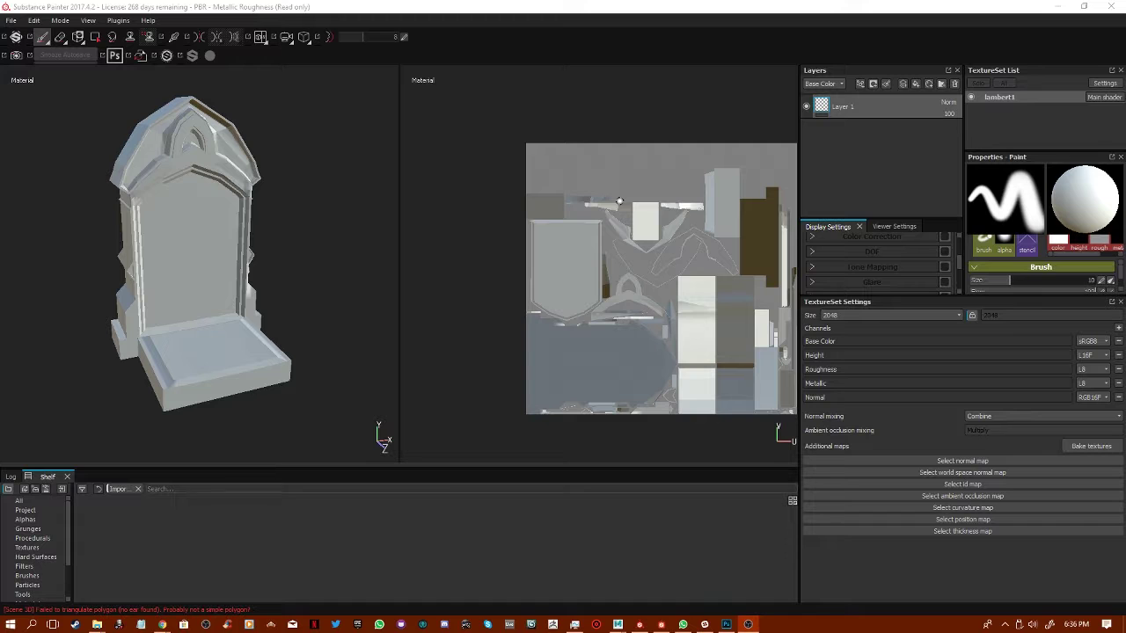
{"action": "left_click_drag", "start_coordinate": [226, 322], "coordinate": [191, 307], "text": "alt"}
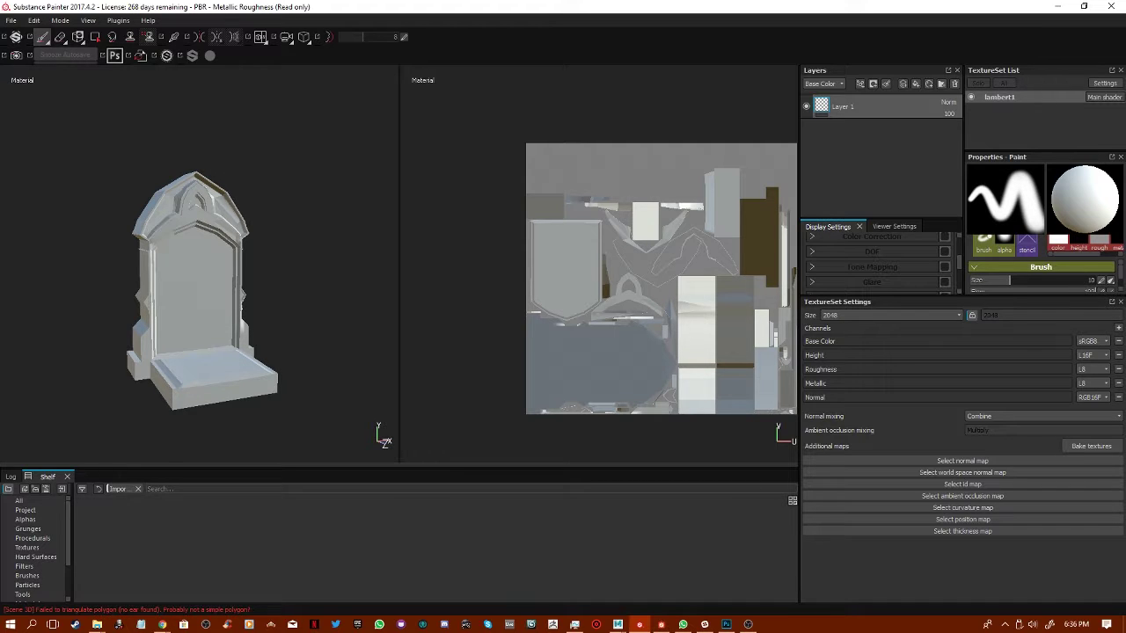
{"action": "middle_click_drag", "start_coordinate": [612, 201], "coordinate": [558, 207]}
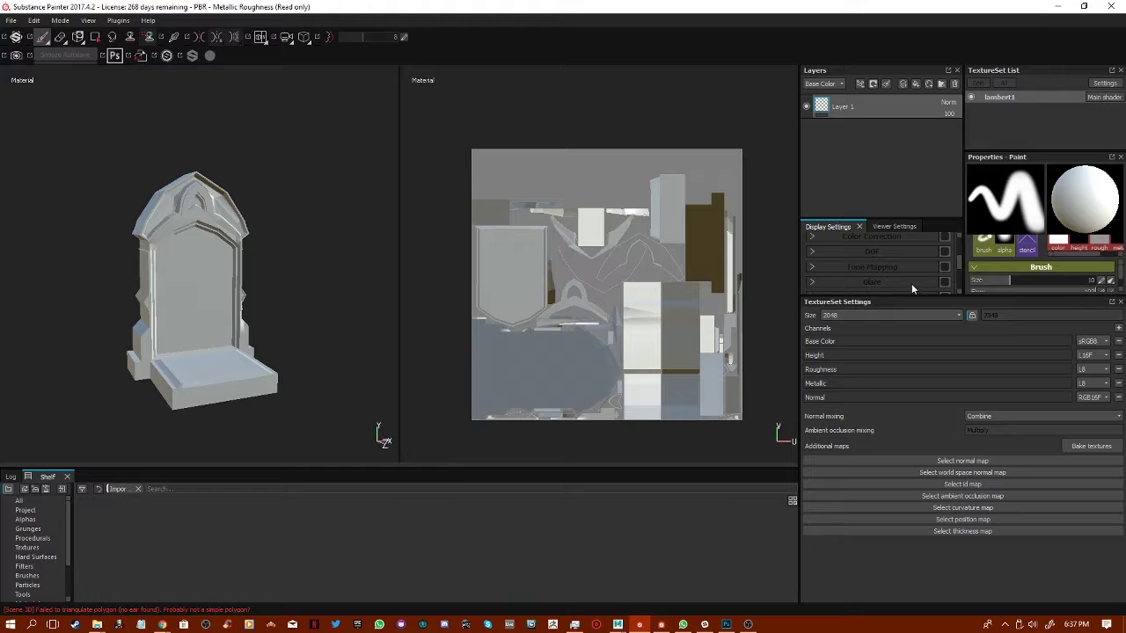
Import Tomb_surface.sbsar from the Cimetiere folder as a basematerial into the project 'PBR - Metallic Roughness'.
{"action": "key", "text": "alt+Tab"}
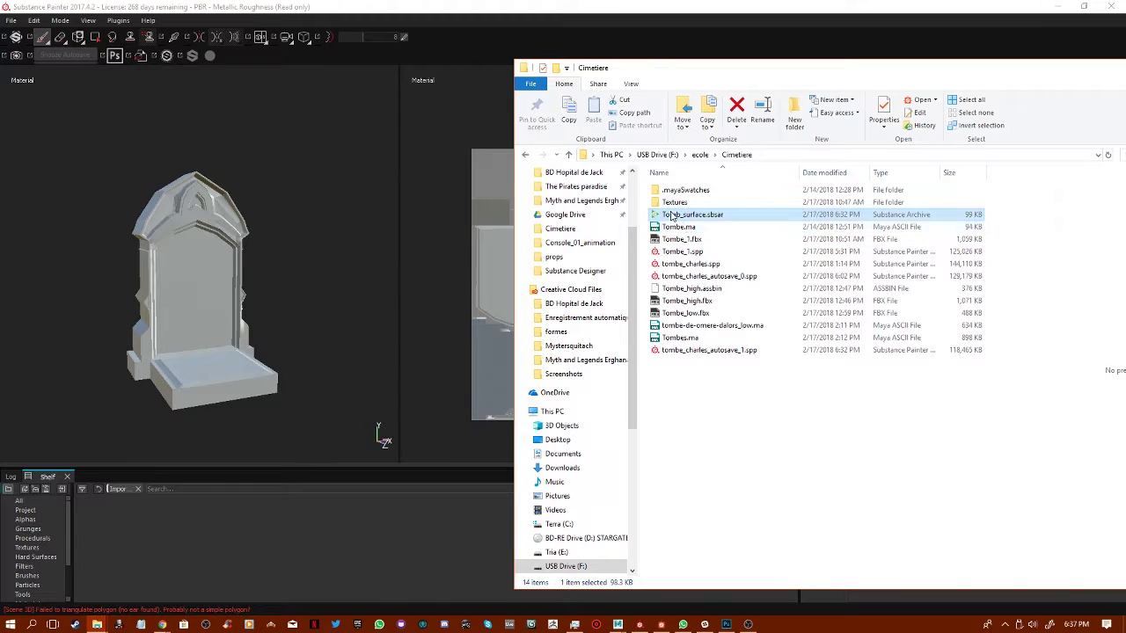
{"action": "mouse_move", "coordinate": [693, 216]}
{"action": "left_mouse_down"}
{"action": "mouse_move", "coordinate": [313, 485]}
{"action": "mouse_move", "coordinate": [294, 568]}
{"action": "left_mouse_up"}
{"action": "left_click", "coordinate": [444, 446]}
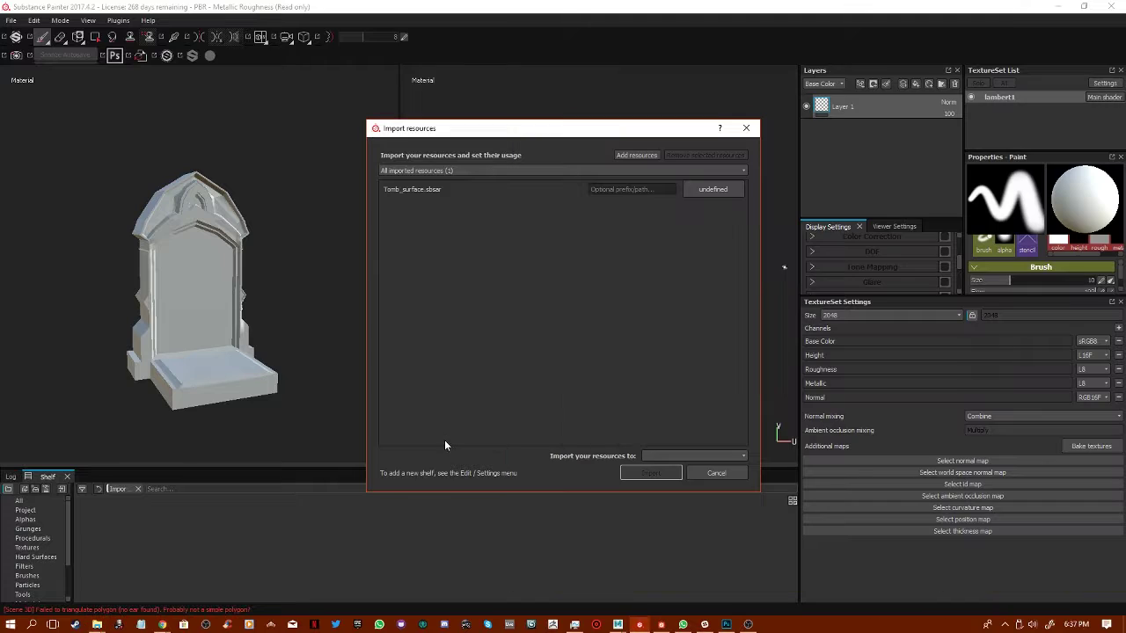
{"action": "left_click", "coordinate": [714, 195]}
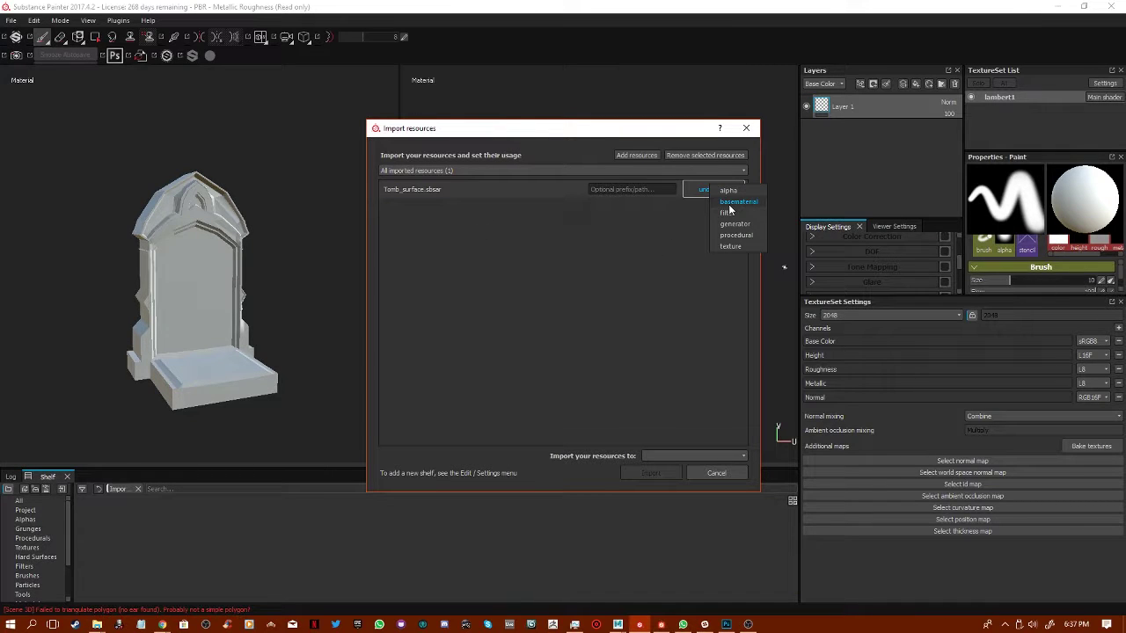
{"action": "left_click", "coordinate": [734, 201]}
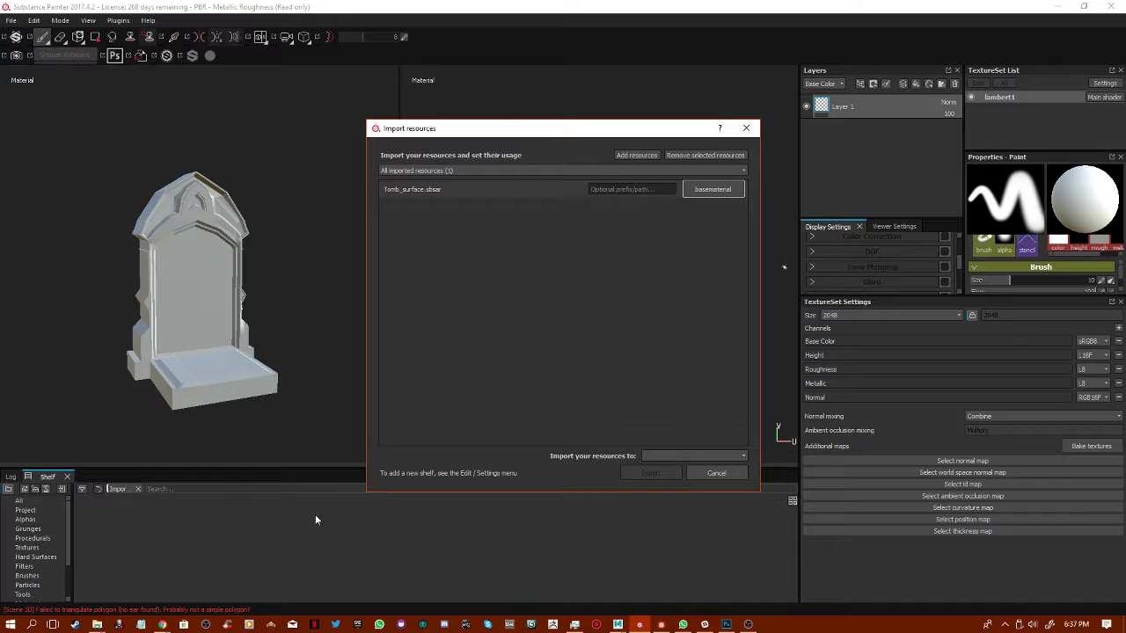
{"action": "left_click", "coordinate": [720, 455]}
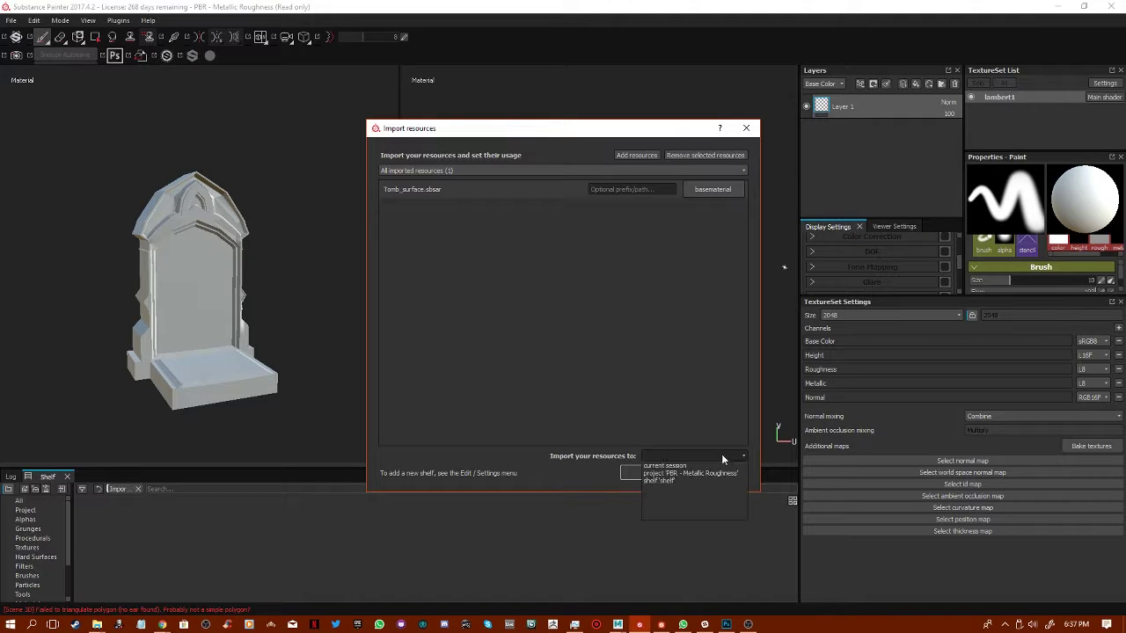
{"action": "left_click", "coordinate": [704, 473]}
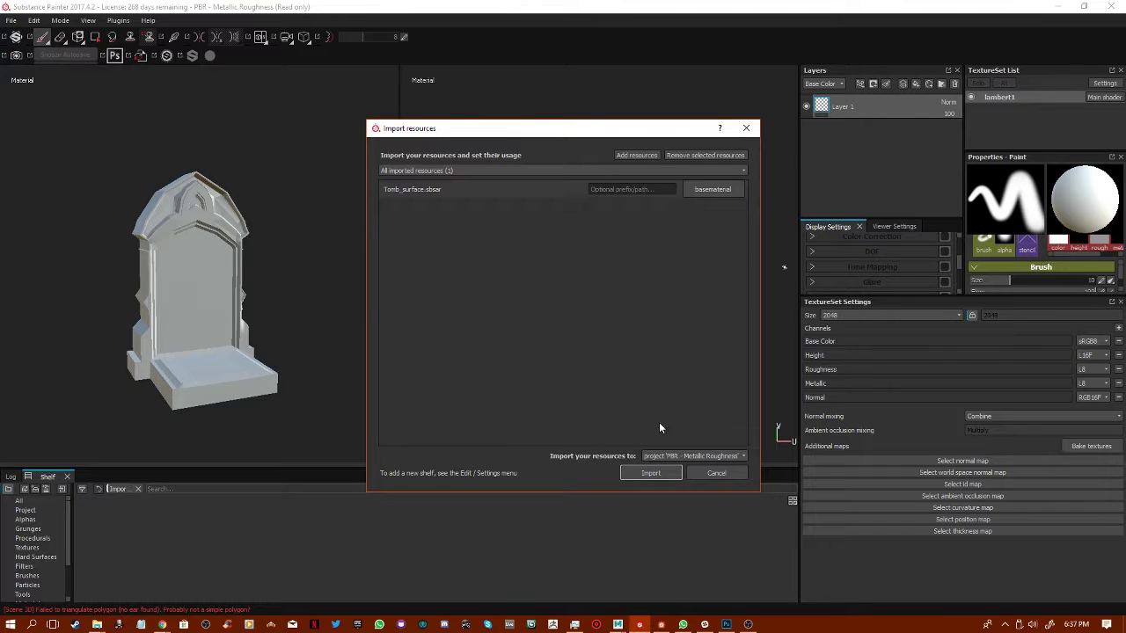
{"action": "left_click", "coordinate": [659, 472]}
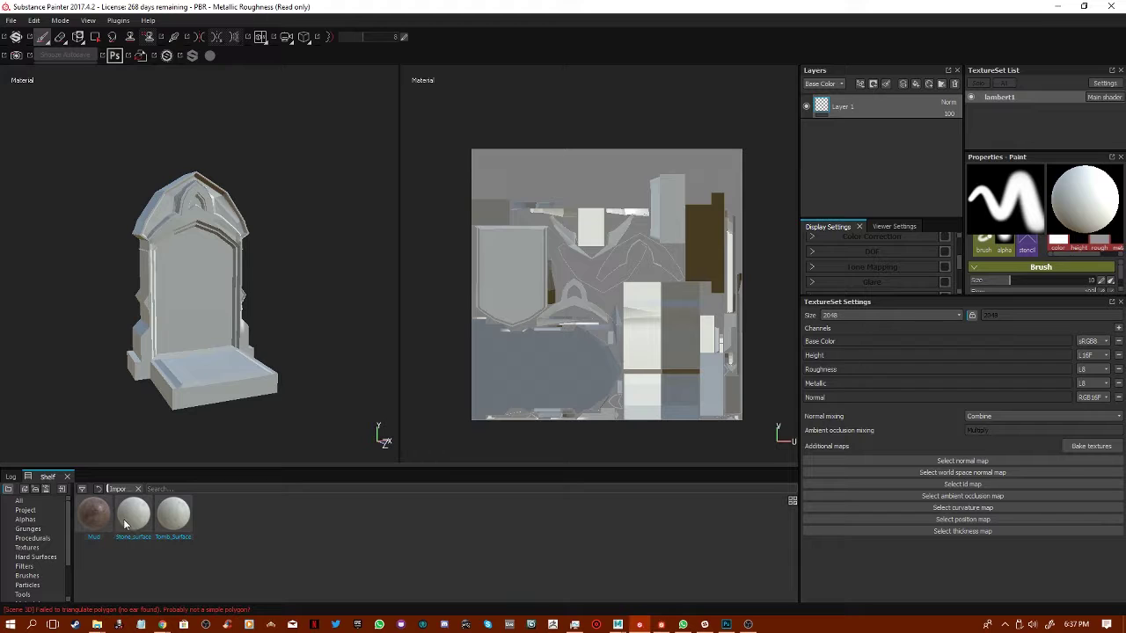
Add the imported Tomb_Surface material to the layer stack as a fill layer and delete Layer 1.
{"action": "left_click", "coordinate": [175, 514]}
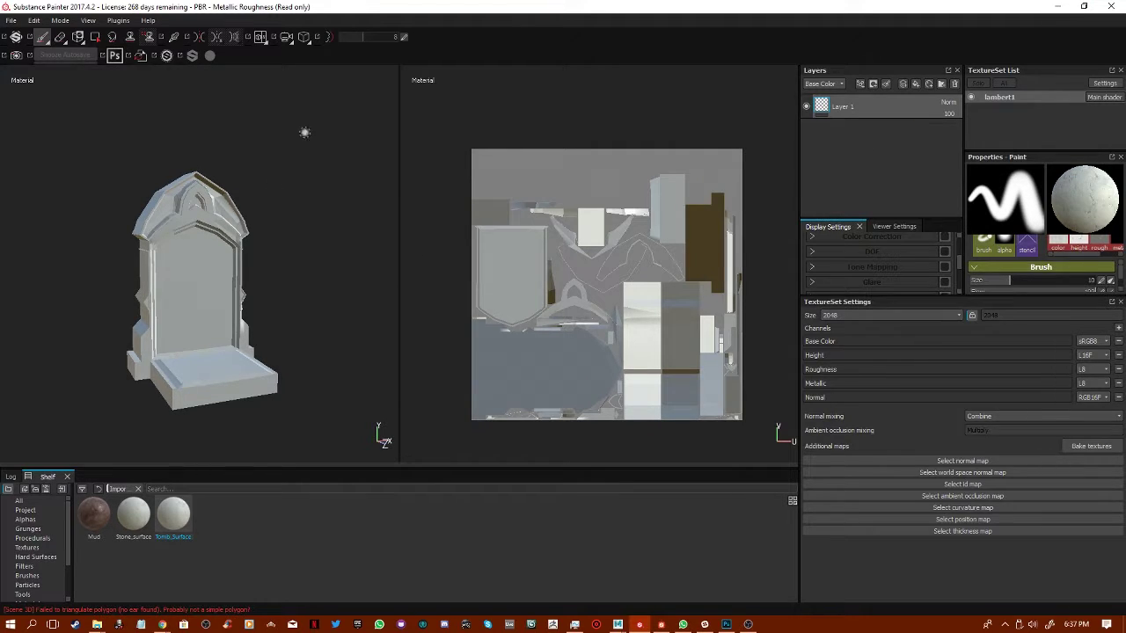
{"action": "left_click_drag", "start_coordinate": [179, 532], "coordinate": [909, 144]}
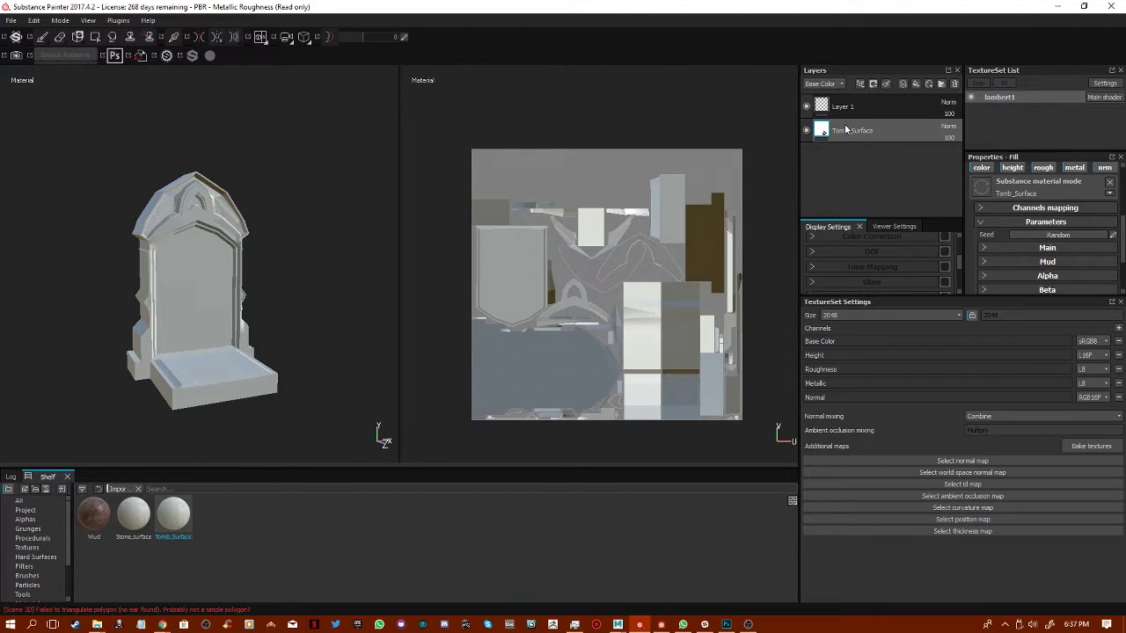
{"action": "left_click", "coordinate": [954, 84]}
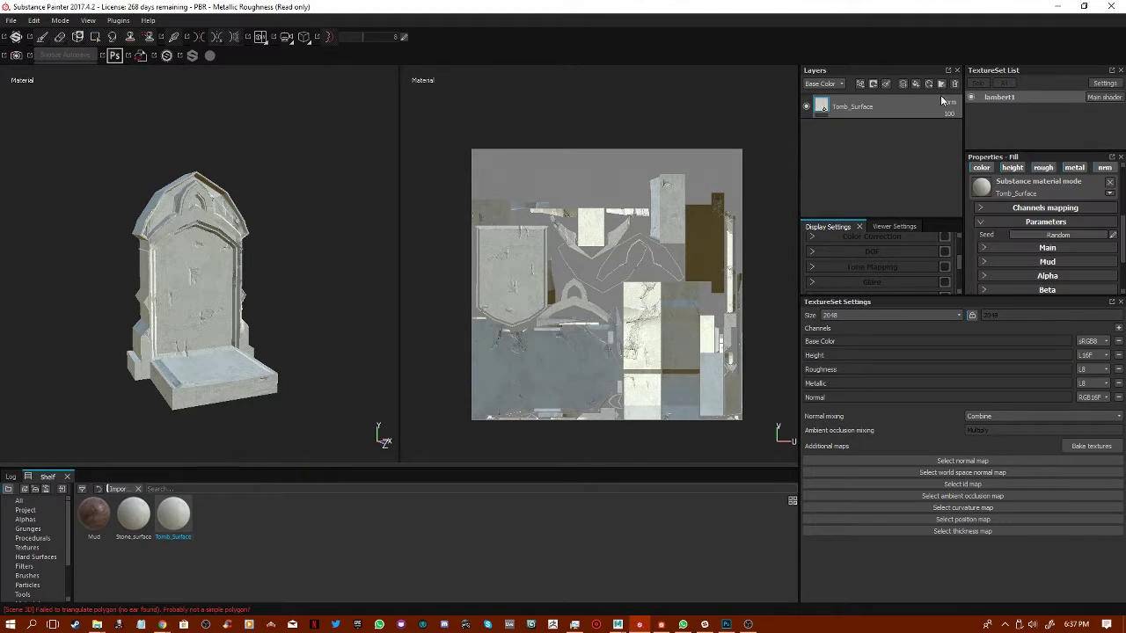
{"action": "left_click_drag", "start_coordinate": [213, 316], "coordinate": [98, 308], "text": "alt"}
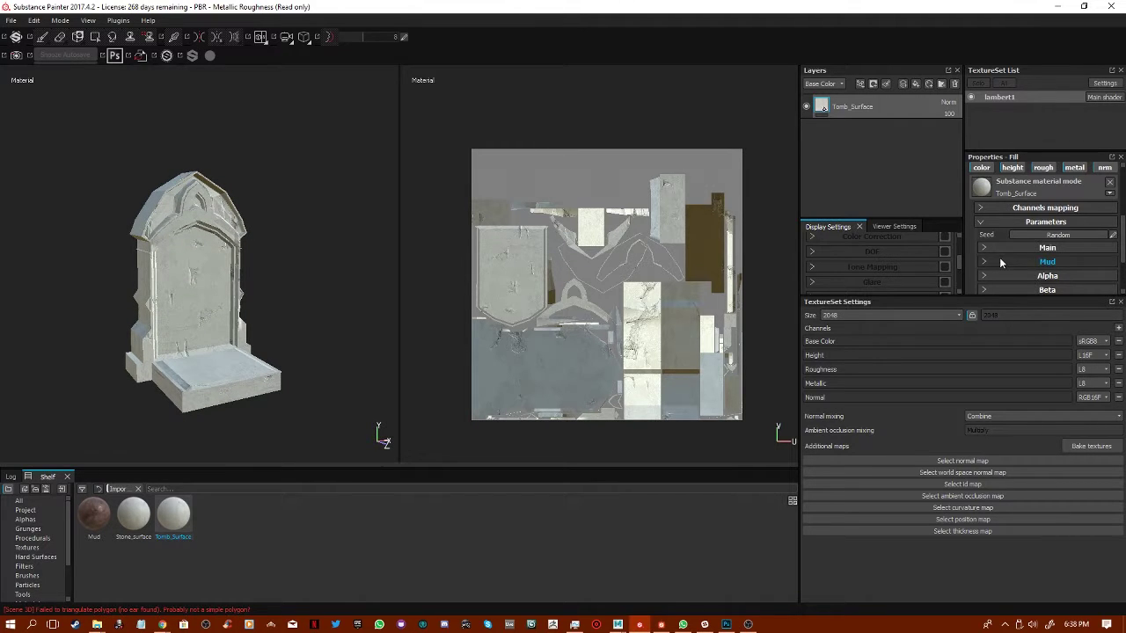
Set the texture bake's output size to 2048 and load Tombe_high.fbx as its high definition mesh.
{"action": "scroll", "coordinate": [1000, 262], "scroll_direction": "down", "scroll_amount": 3}
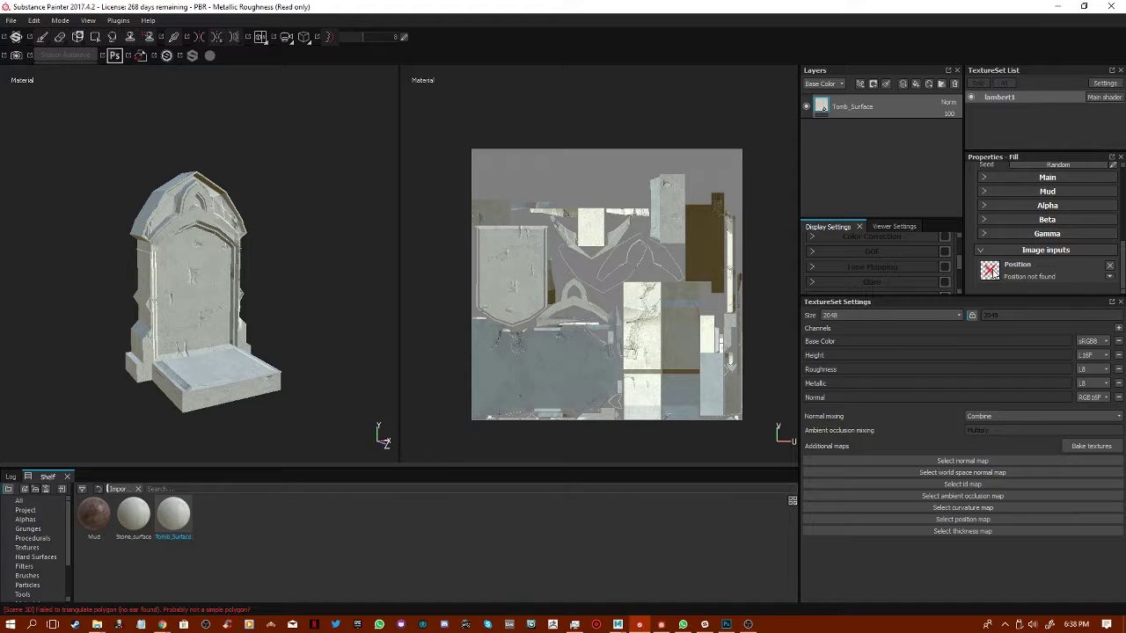
{"action": "left_click", "coordinate": [1091, 447]}
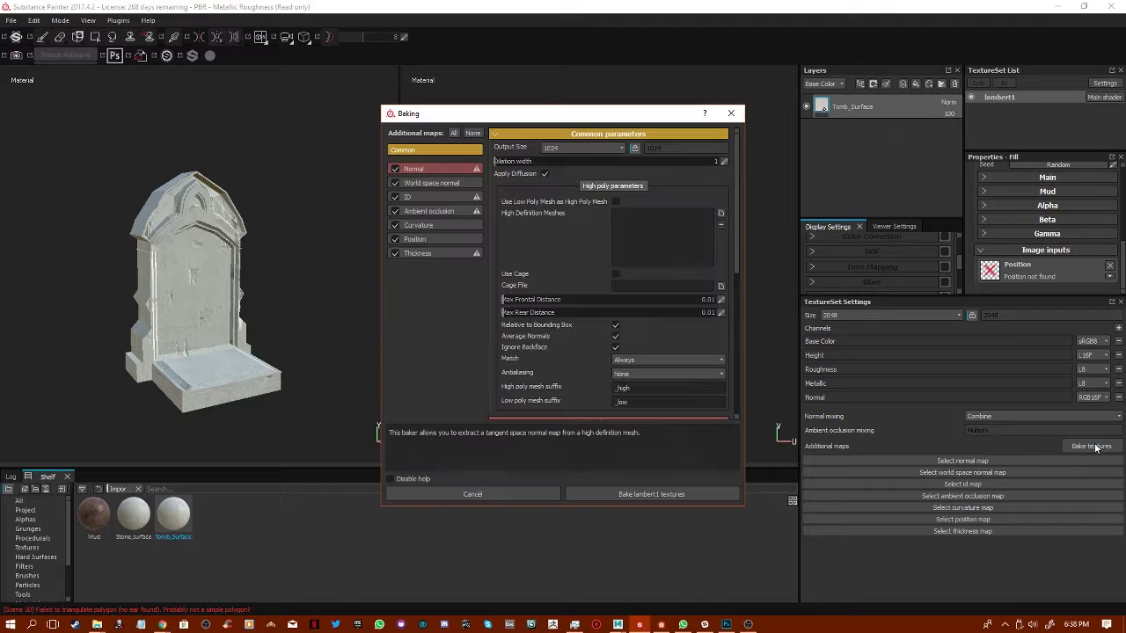
{"action": "left_click", "coordinate": [600, 149]}
{"action": "left_click", "coordinate": [590, 203]}
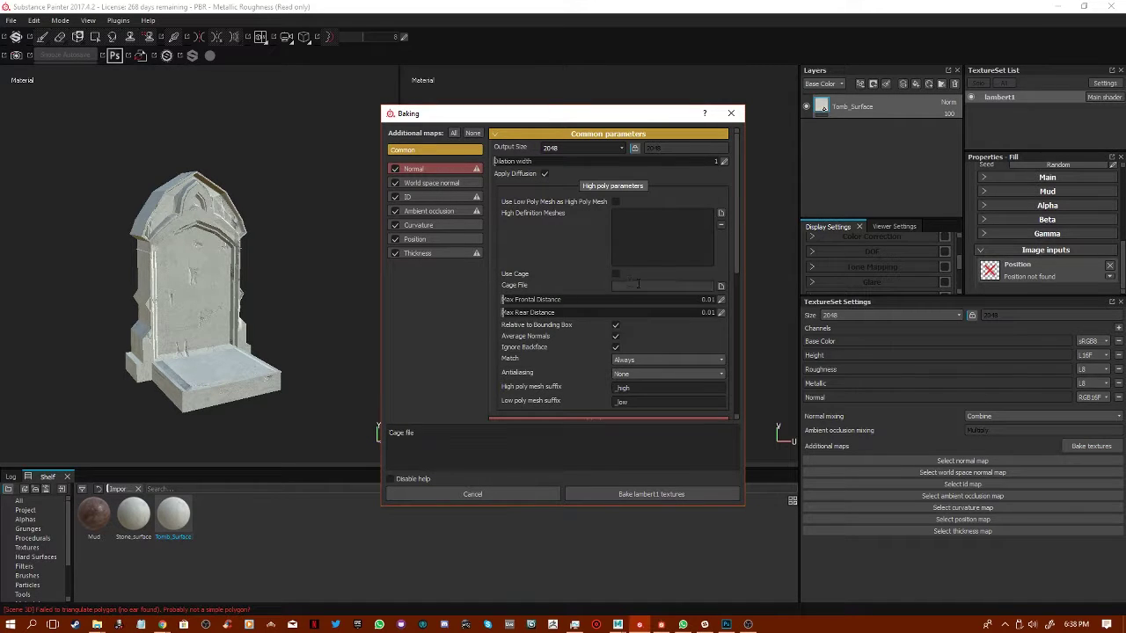
{"action": "left_click", "coordinate": [720, 213]}
{"action": "left_click", "coordinate": [528, 239]}
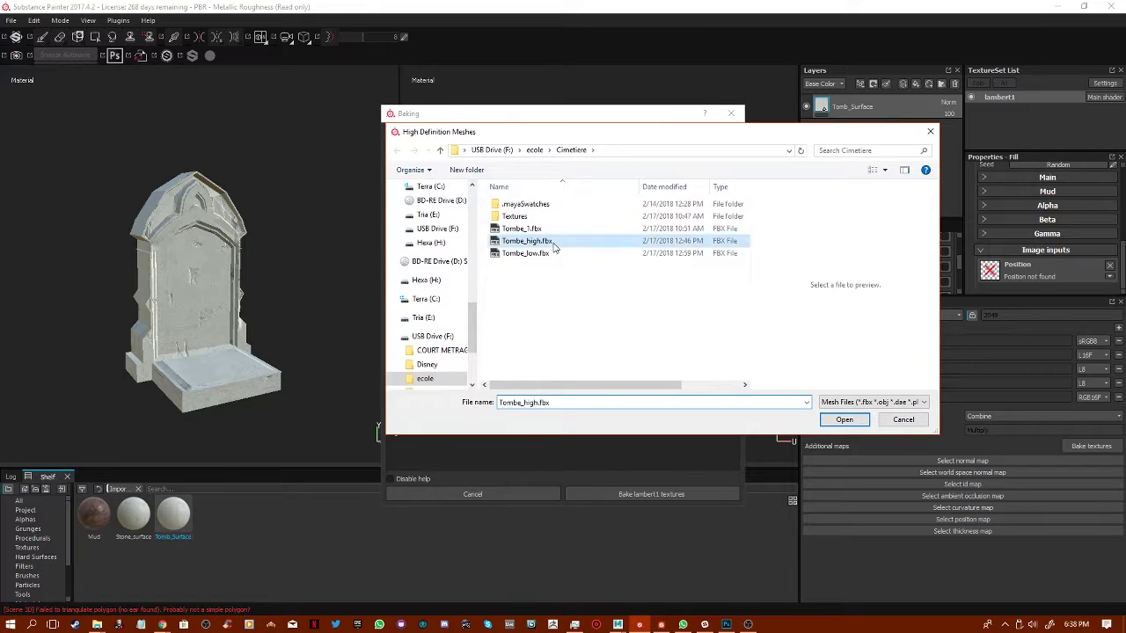
{"action": "double_click", "coordinate": [527, 239]}
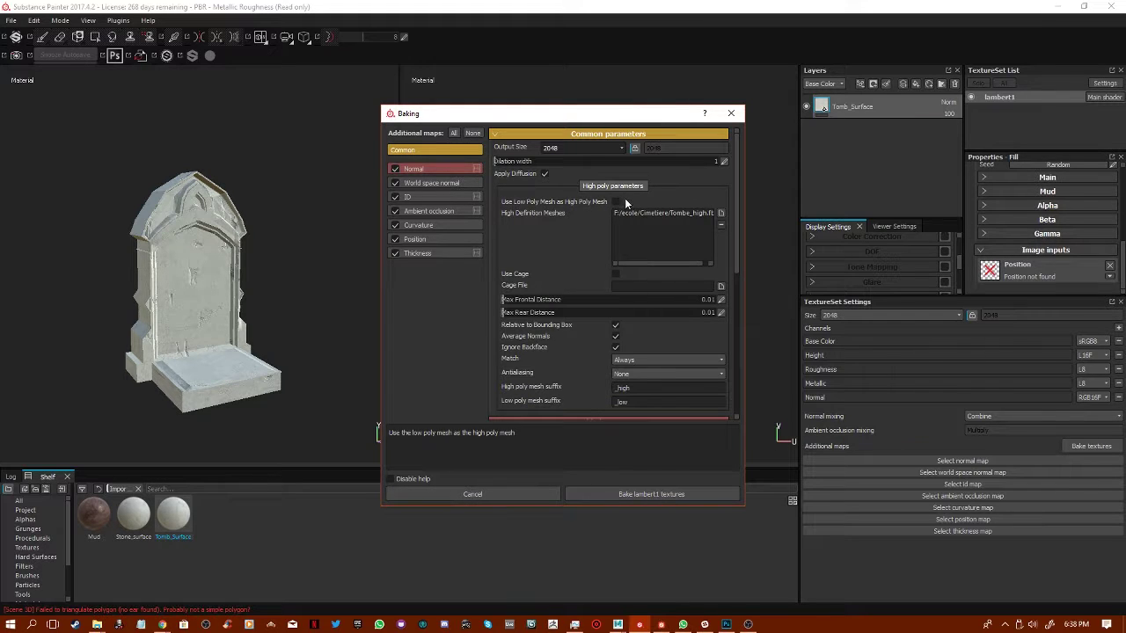
Match the bake By Mesh Name with high poly suffix _High, and set the ID map's color source to Mesh ID.
{"action": "left_click", "coordinate": [626, 360]}
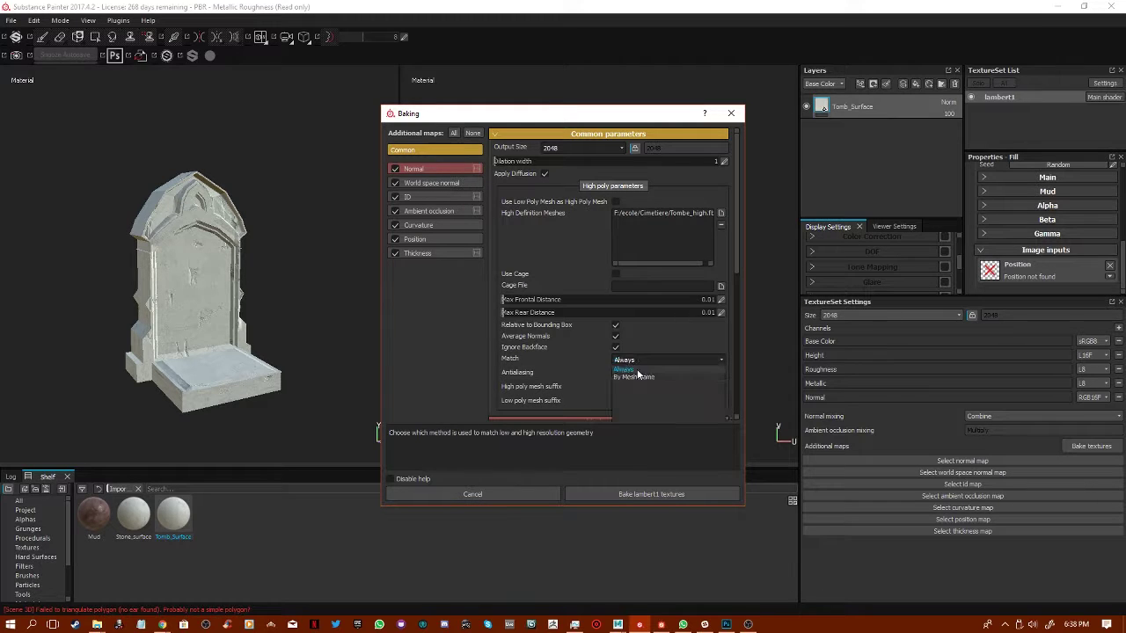
{"action": "left_click", "coordinate": [634, 376]}
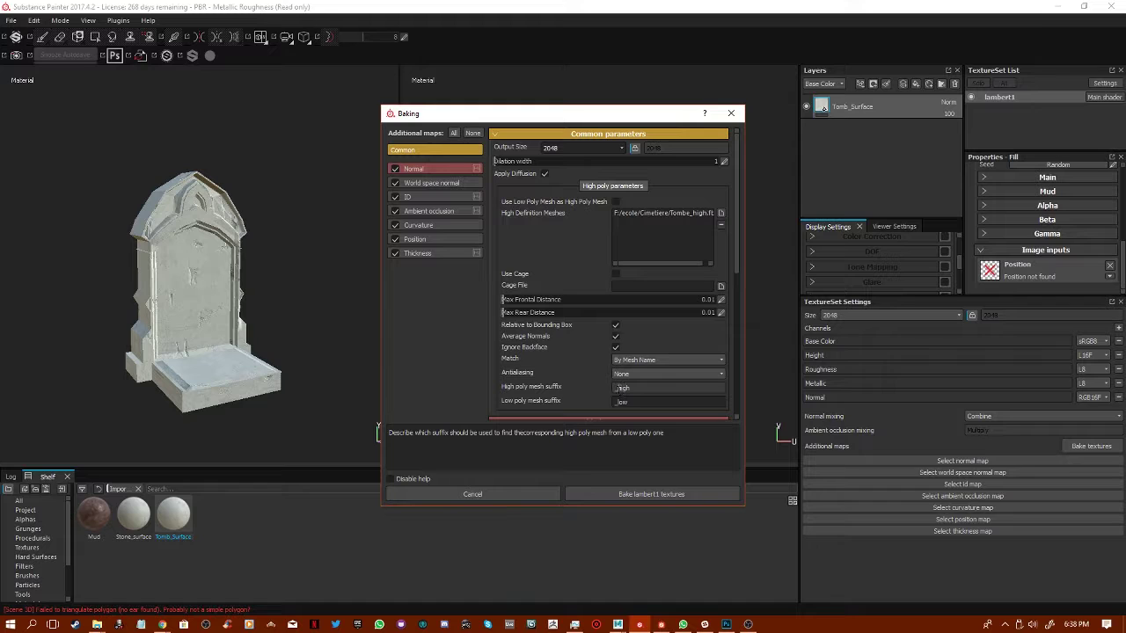
{"action": "left_click", "coordinate": [421, 197]}
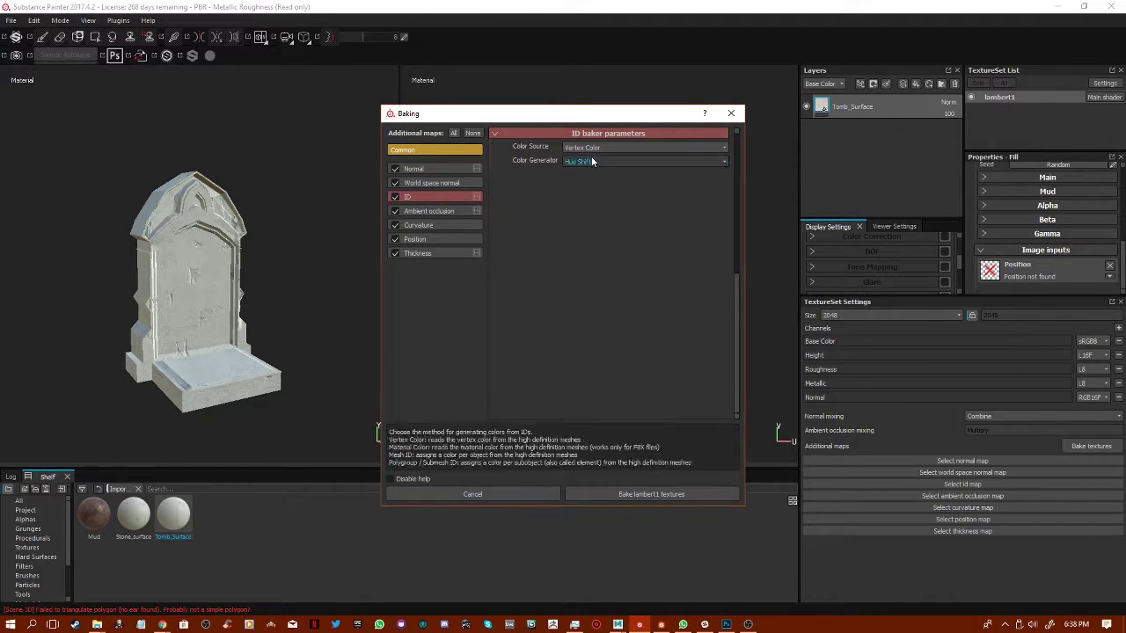
{"action": "left_click", "coordinate": [615, 148]}
{"action": "left_click", "coordinate": [631, 167]}
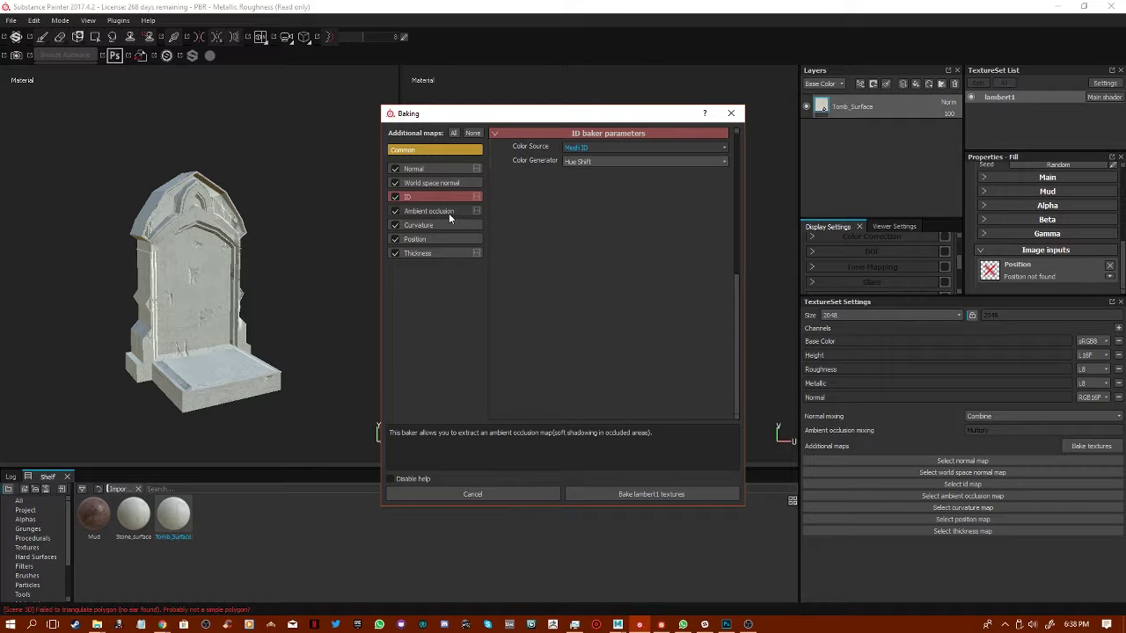
Adjust the Details amount of the curvature map in the bake settings.
{"action": "left_click", "coordinate": [449, 213]}
{"action": "left_click", "coordinate": [445, 225]}
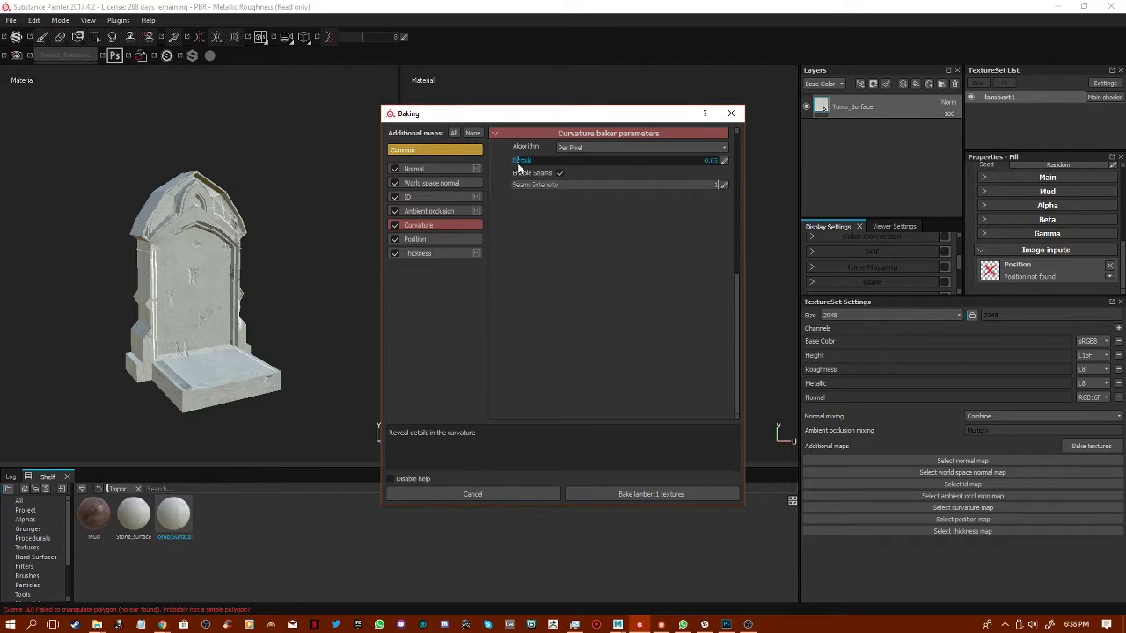
{"action": "left_click_drag", "start_coordinate": [519, 167], "coordinate": [527, 165]}
Set the dilation width to 4 and the max frontal and rear distances to 0.05, and bake the lambert1 textures.
{"action": "left_click", "coordinate": [443, 167]}
{"action": "left_click", "coordinate": [463, 149]}
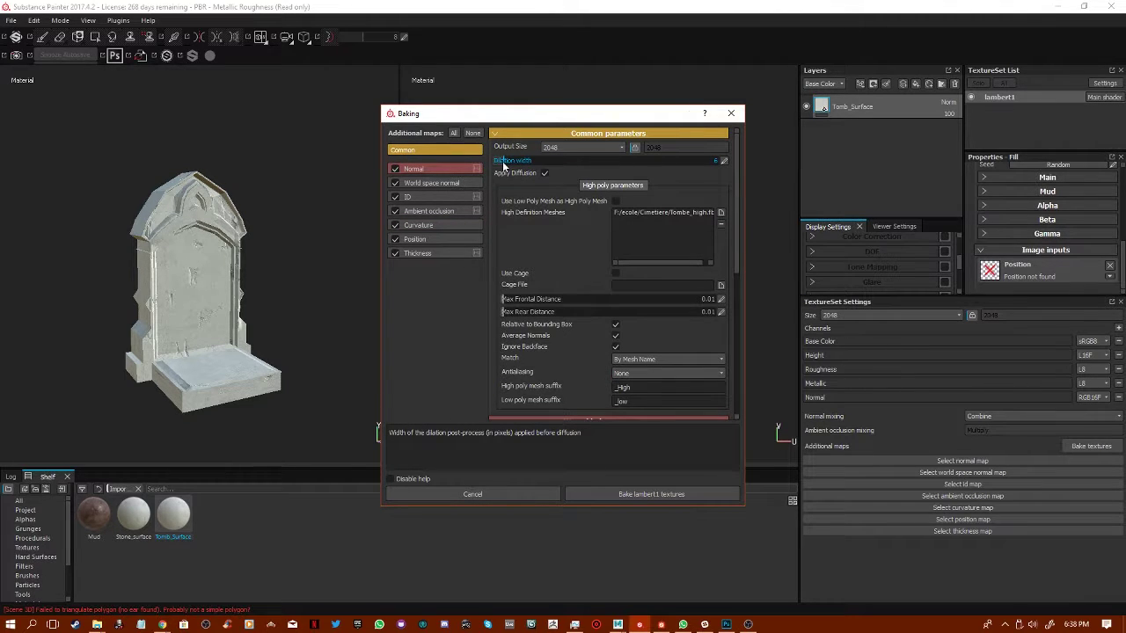
{"action": "left_click_drag", "start_coordinate": [507, 301], "coordinate": [512, 303]}
{"action": "left_click", "coordinate": [513, 313]}
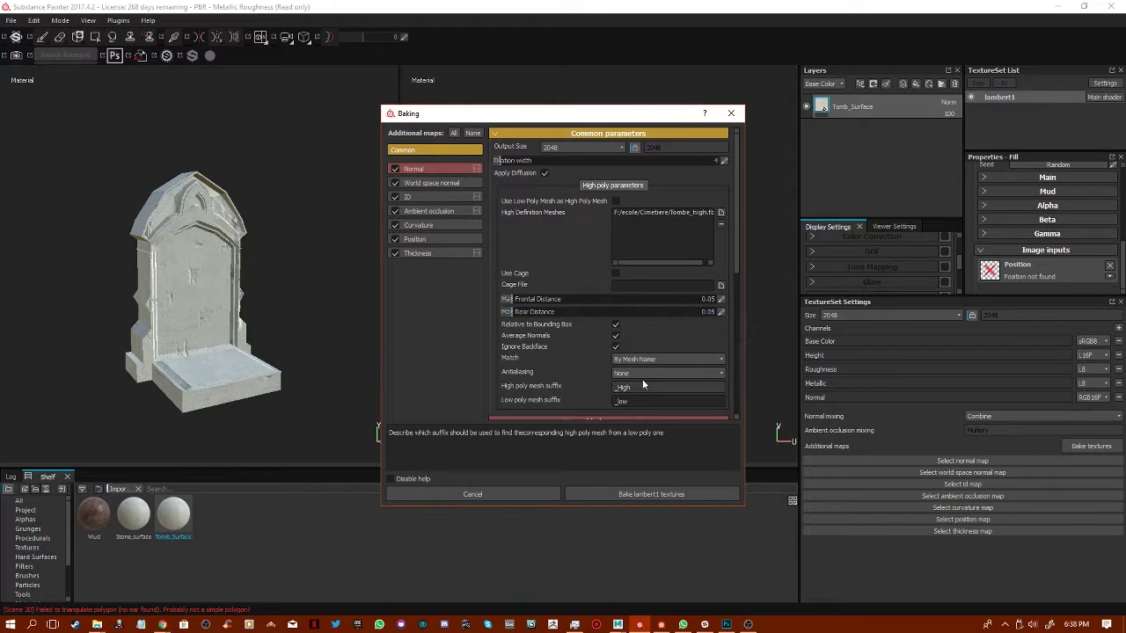
{"action": "scroll", "coordinate": [527, 400], "scroll_direction": "down", "scroll_amount": 3}
{"action": "left_click", "coordinate": [641, 500]}
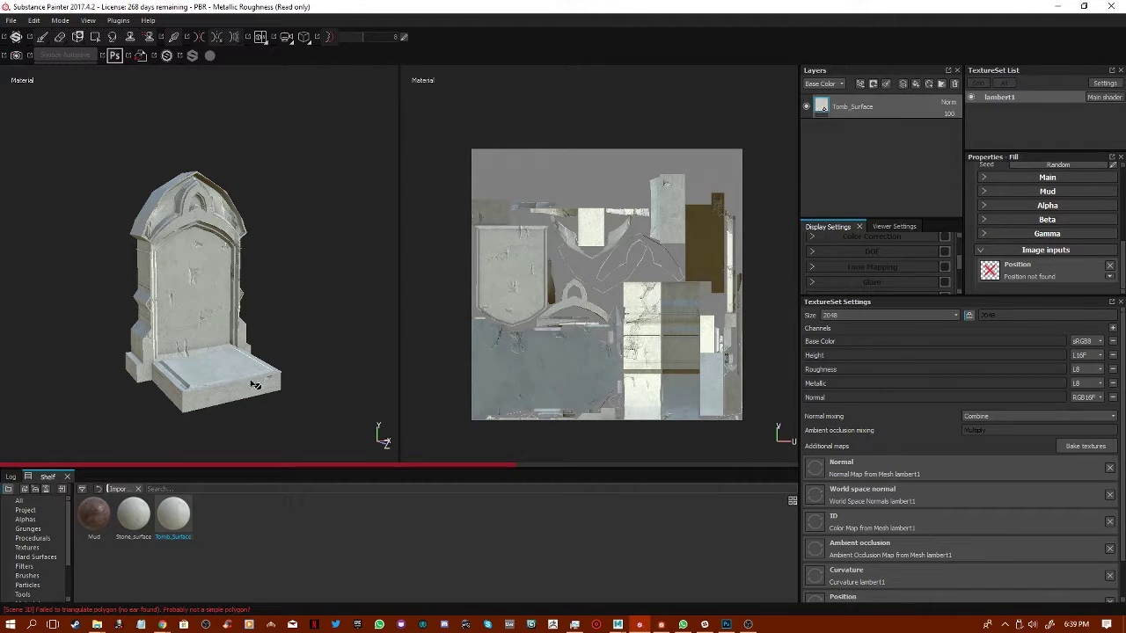
Expand the Tomb_Surface material's Main parameters and enlarge the fill properties area.
{"action": "scroll", "coordinate": [986, 512], "scroll_direction": "down", "scroll_amount": 1}
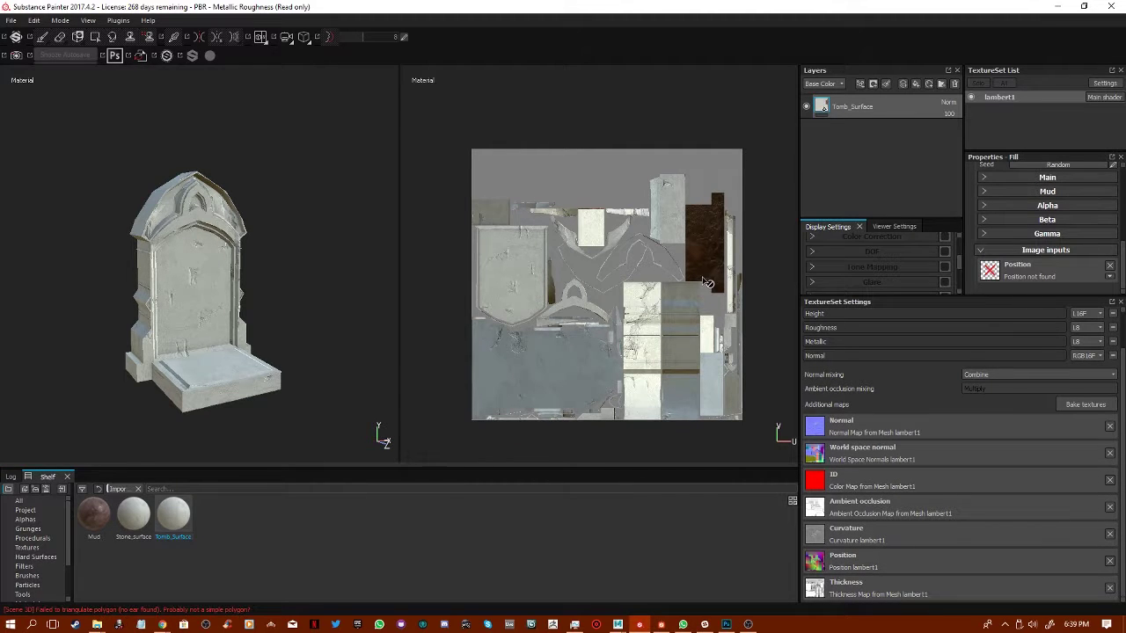
{"action": "scroll", "coordinate": [1046, 224], "scroll_direction": "up", "scroll_amount": 2}
{"action": "scroll", "coordinate": [1051, 226], "scroll_direction": "down", "scroll_amount": 2}
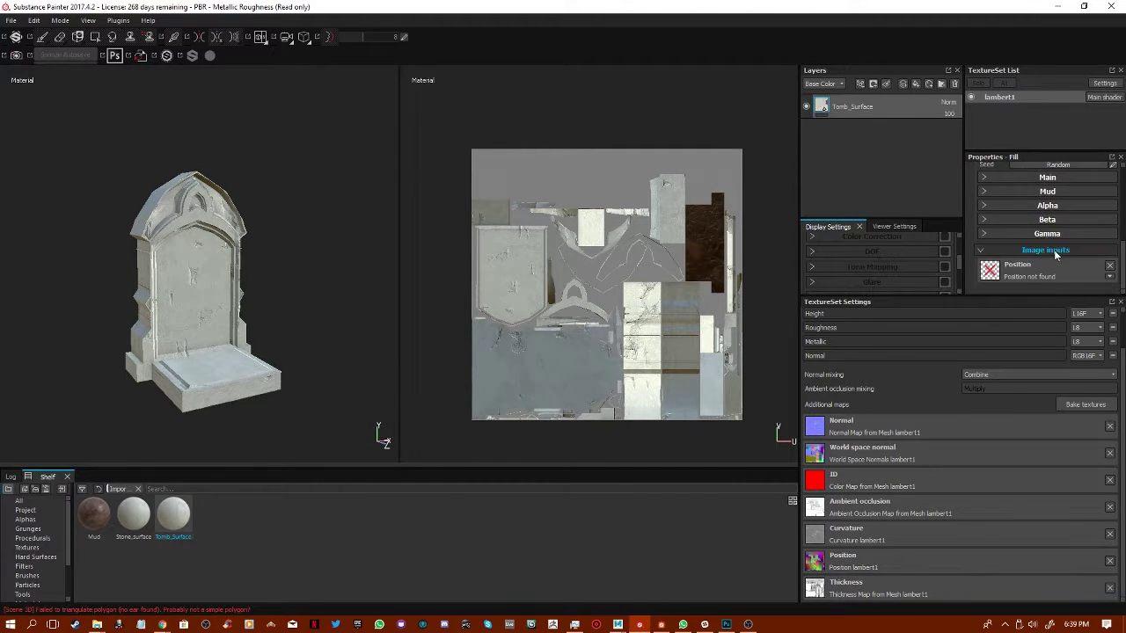
{"action": "scroll", "coordinate": [1051, 226], "scroll_direction": "up", "scroll_amount": 3}
{"action": "left_click", "coordinate": [1047, 250]}
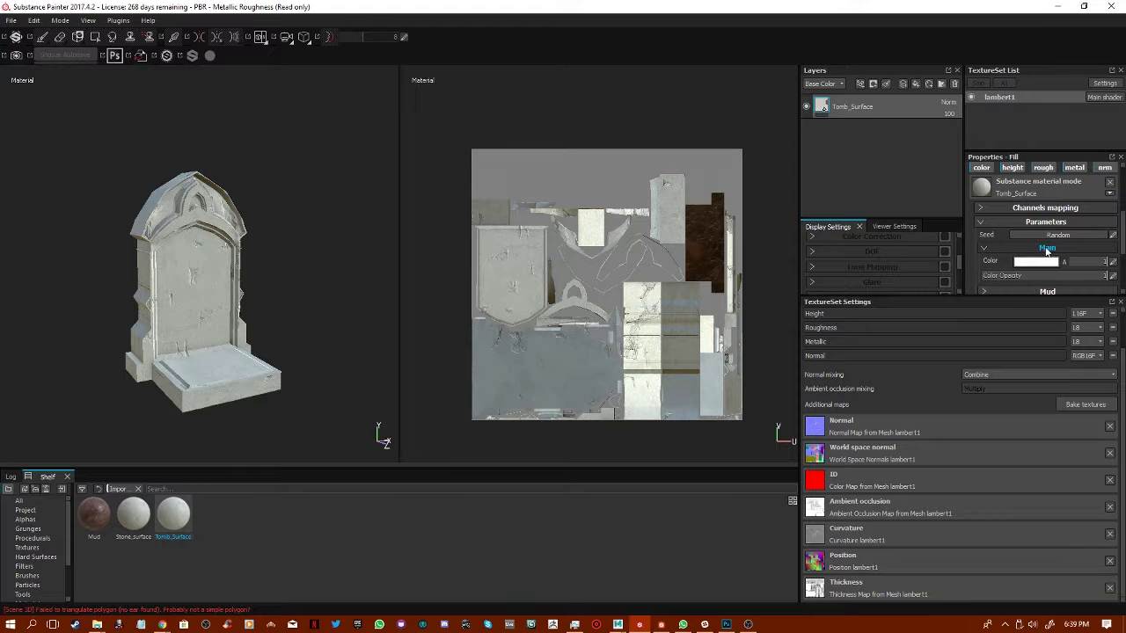
{"action": "scroll", "coordinate": [994, 273], "scroll_direction": "down", "scroll_amount": 1}
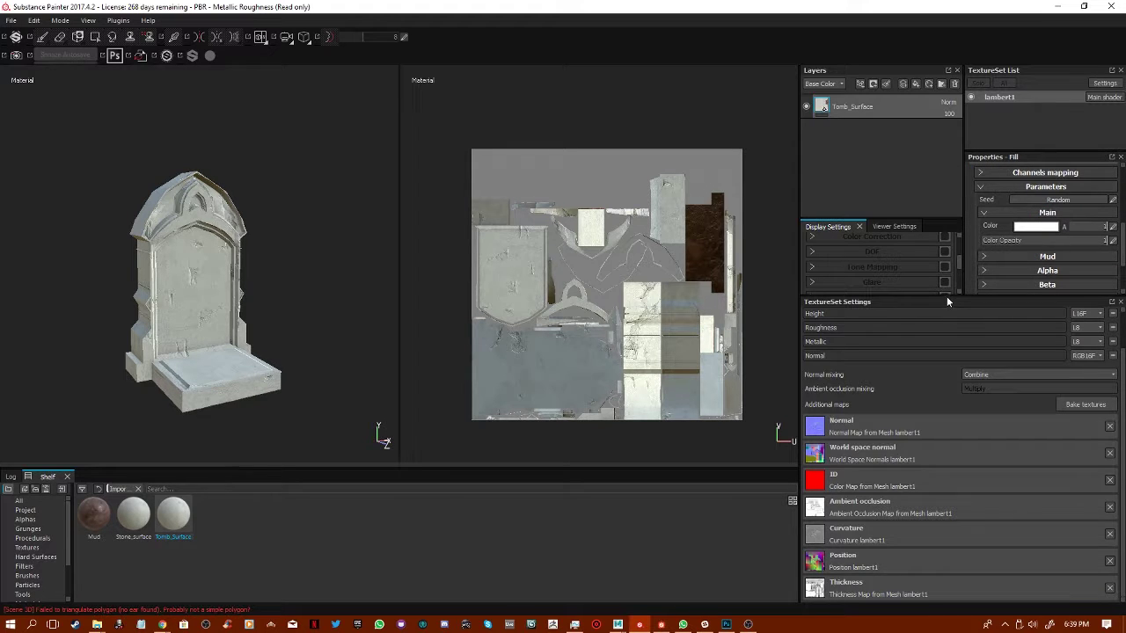
{"action": "left_click_drag", "start_coordinate": [946, 299], "coordinate": [946, 522]}
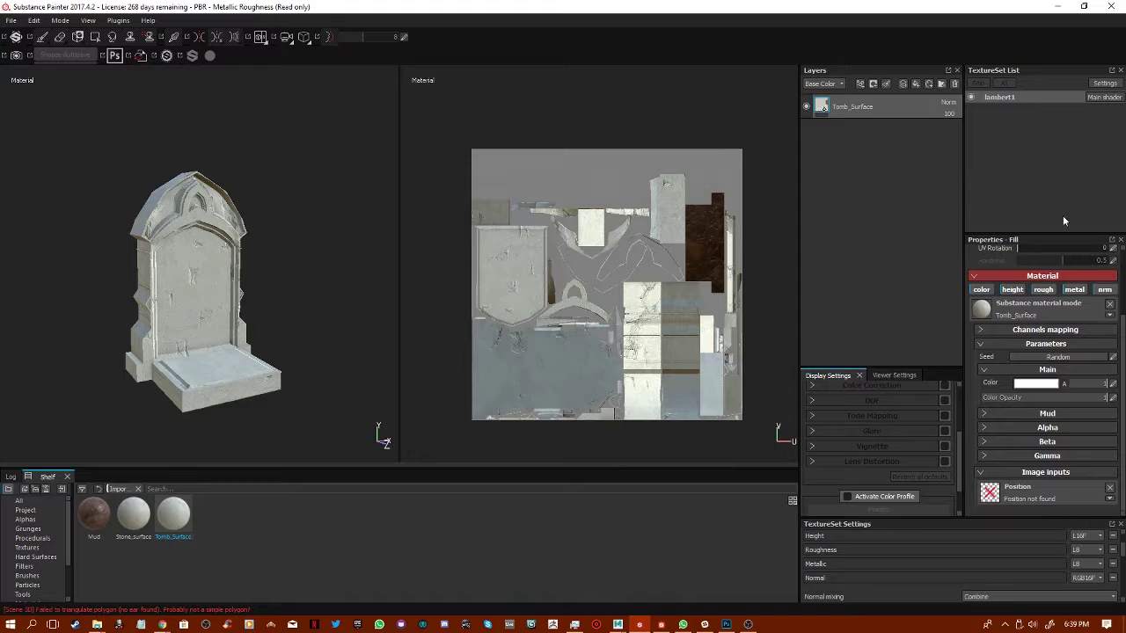
Try a red Main color on the Tomb_Surface material, return it to white, and test the color opacity, ending at 1.
{"action": "left_click", "coordinate": [1023, 387]}
{"action": "left_click", "coordinate": [1008, 366]}
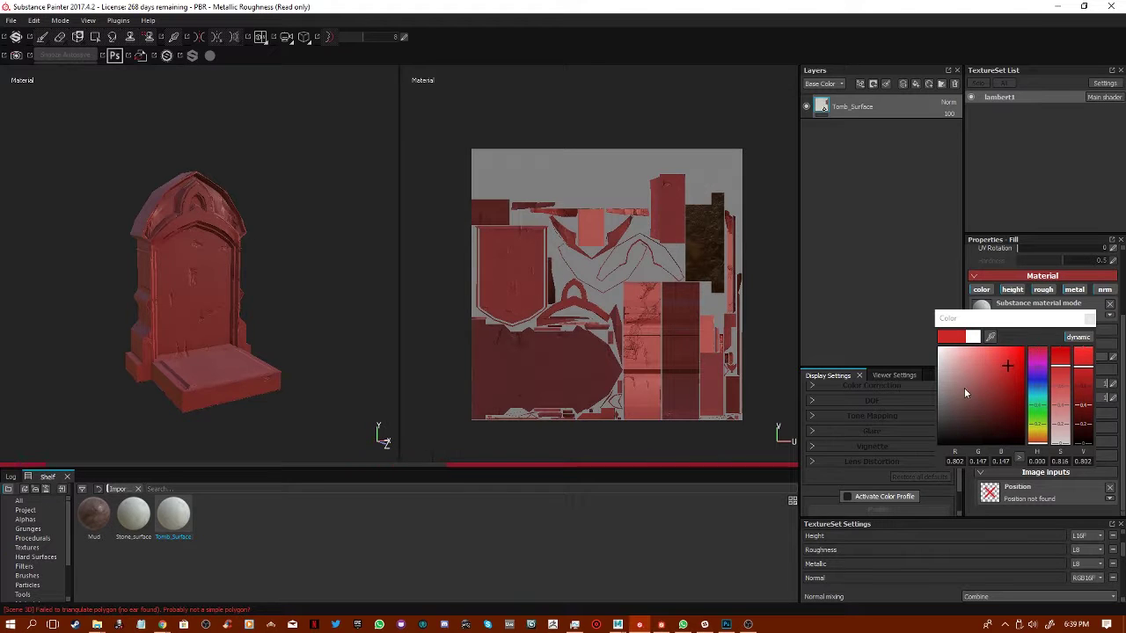
{"action": "left_click_drag", "start_coordinate": [965, 393], "coordinate": [934, 263]}
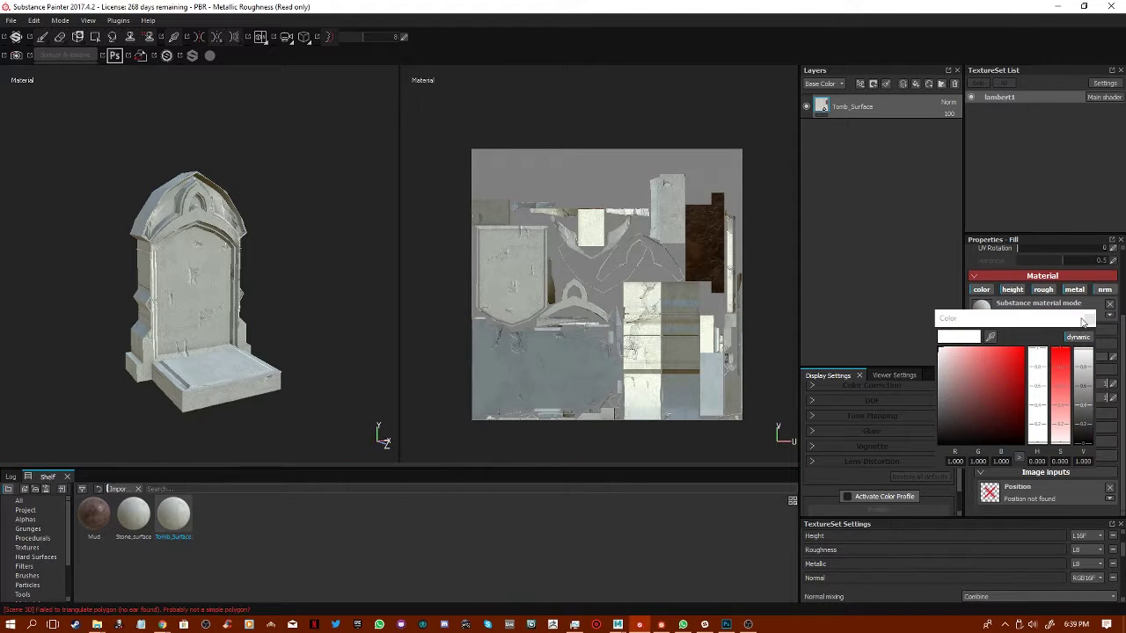
{"action": "left_click", "coordinate": [1087, 318]}
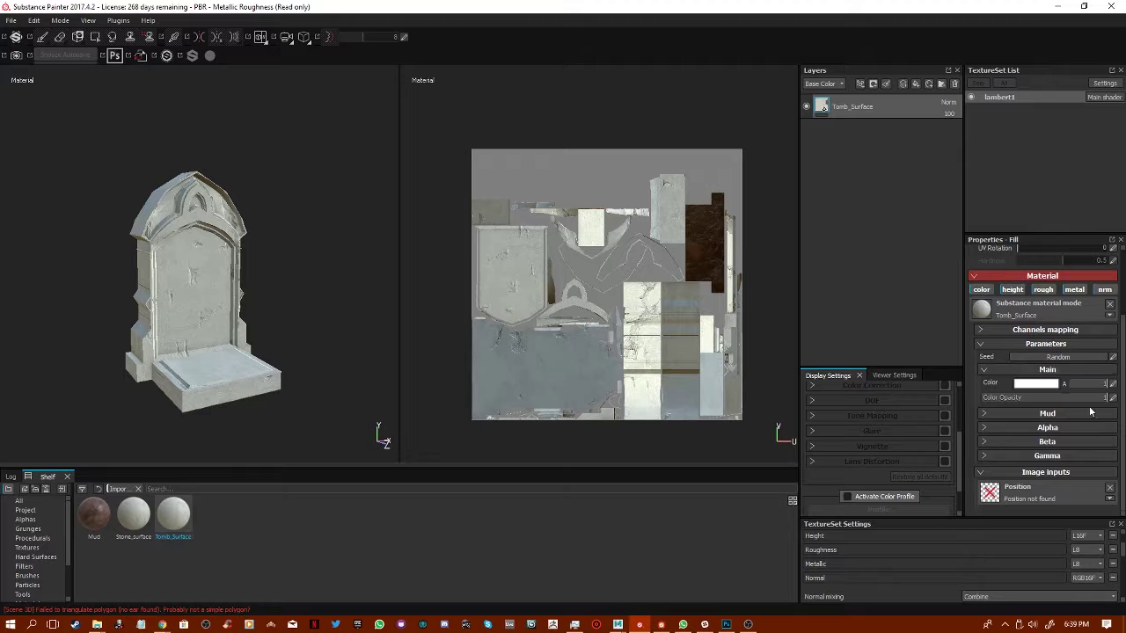
{"action": "left_click_drag", "start_coordinate": [1064, 398], "coordinate": [1118, 400]}
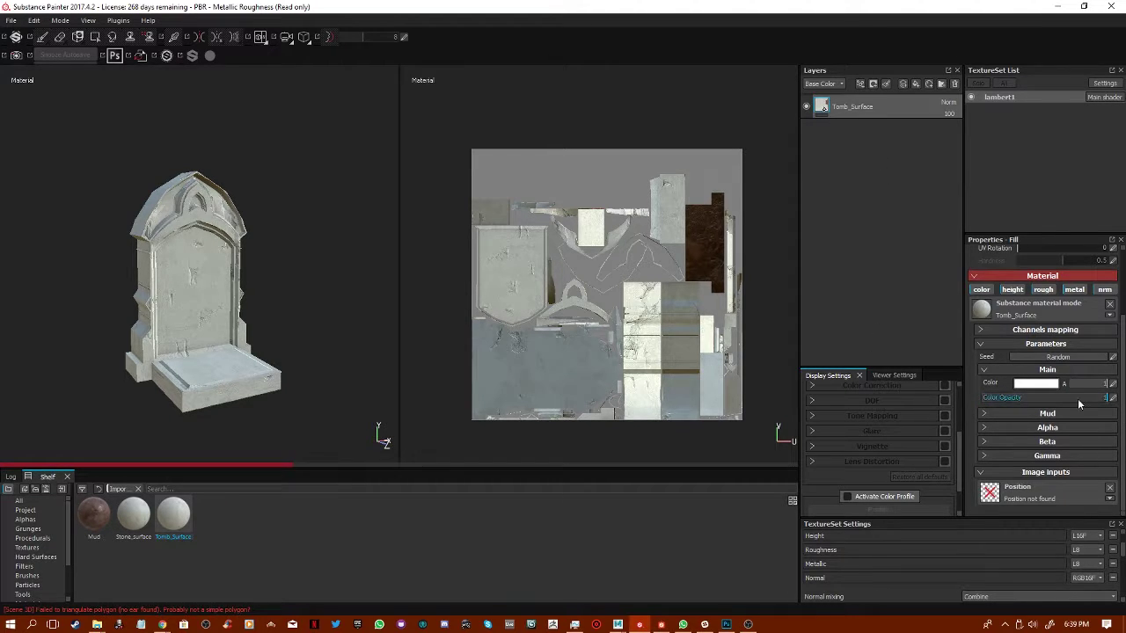
Test the Tomb_Surface material's Mud Height at 0.85 and 0.26, and raise it back to just below 1.
{"action": "left_click", "coordinate": [984, 371]}
{"action": "left_click", "coordinate": [986, 414]}
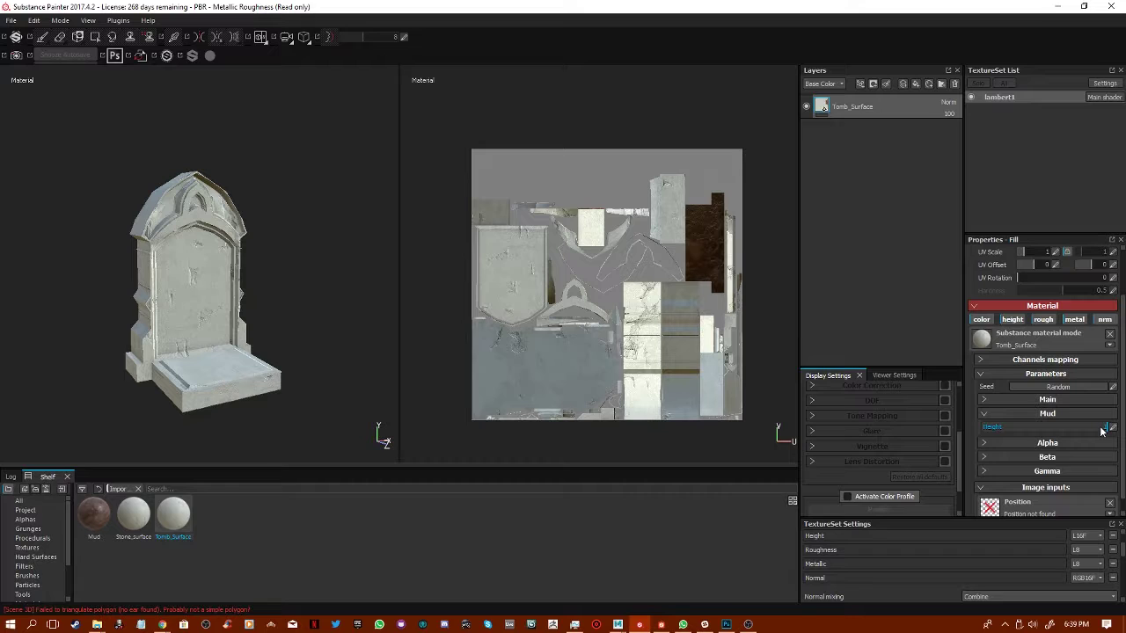
{"action": "left_click_drag", "start_coordinate": [1100, 431], "coordinate": [1088, 436]}
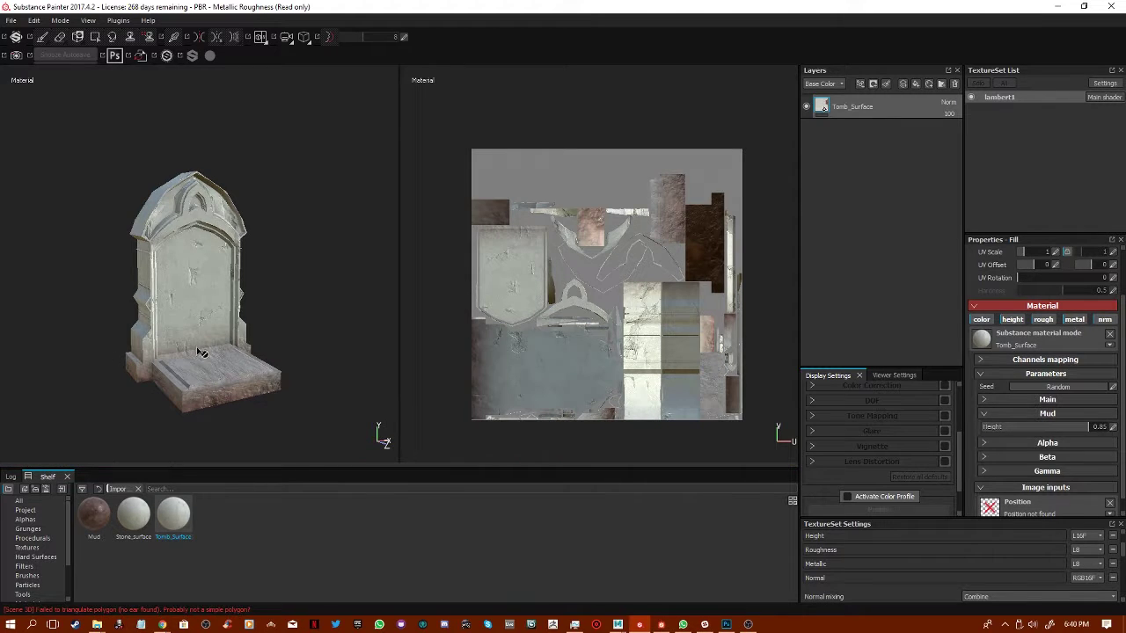
{"action": "left_click_drag", "start_coordinate": [1069, 426], "coordinate": [1014, 427]}
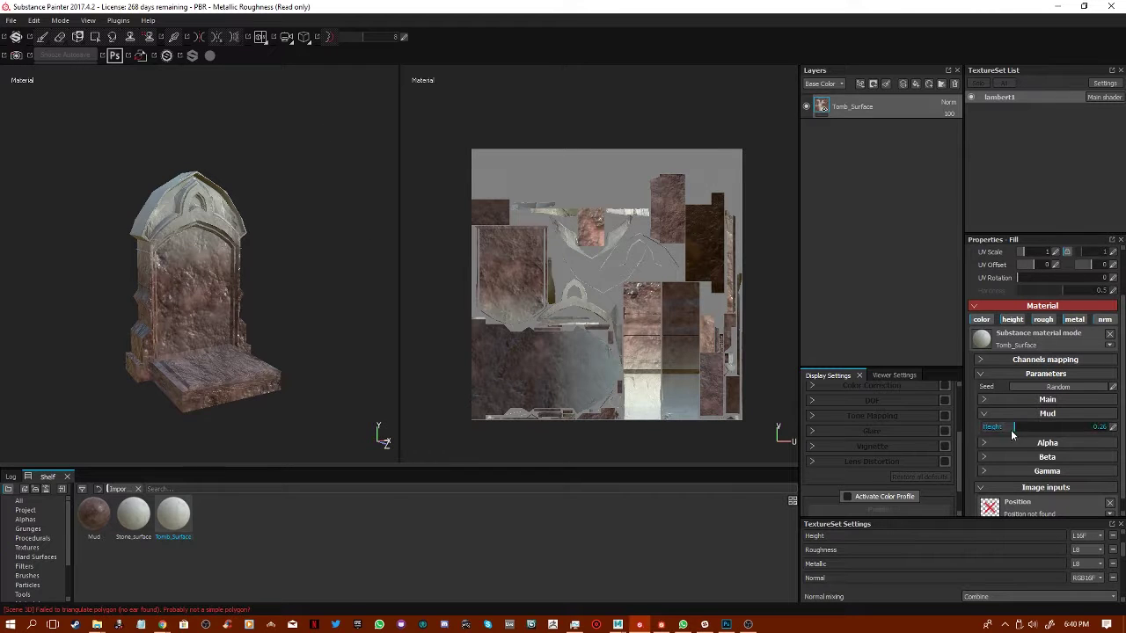
{"action": "left_click_drag", "start_coordinate": [1012, 433], "coordinate": [1099, 427]}
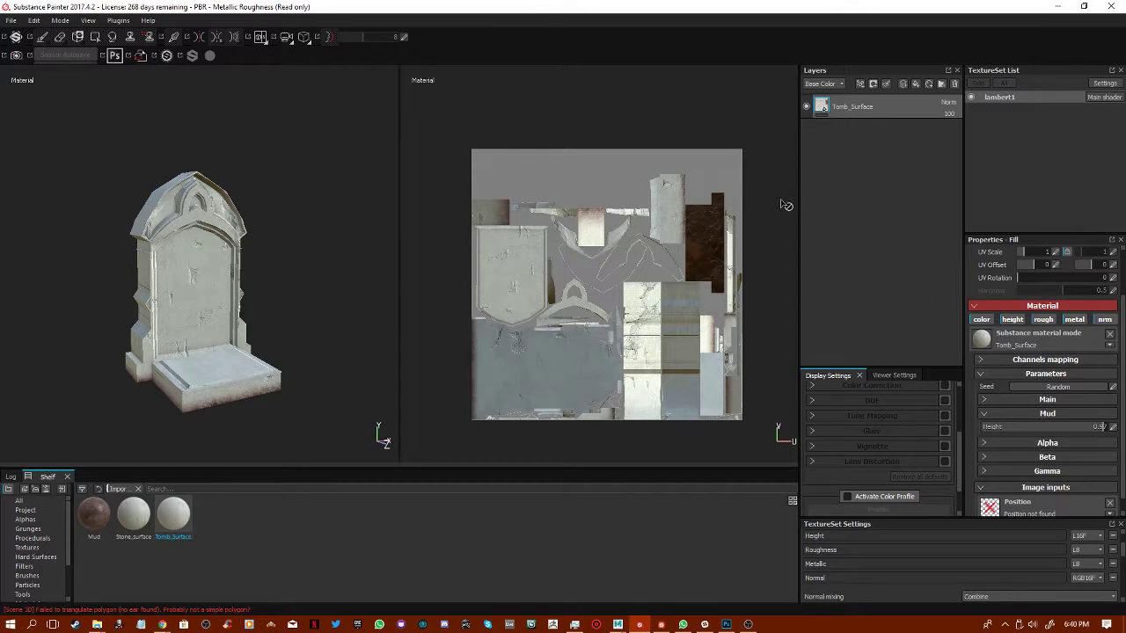
In the material's Alpha parameters, try a Tiling of 4, set it to 6, and lower the Scale to 1.43.
{"action": "left_click", "coordinate": [1031, 444]}
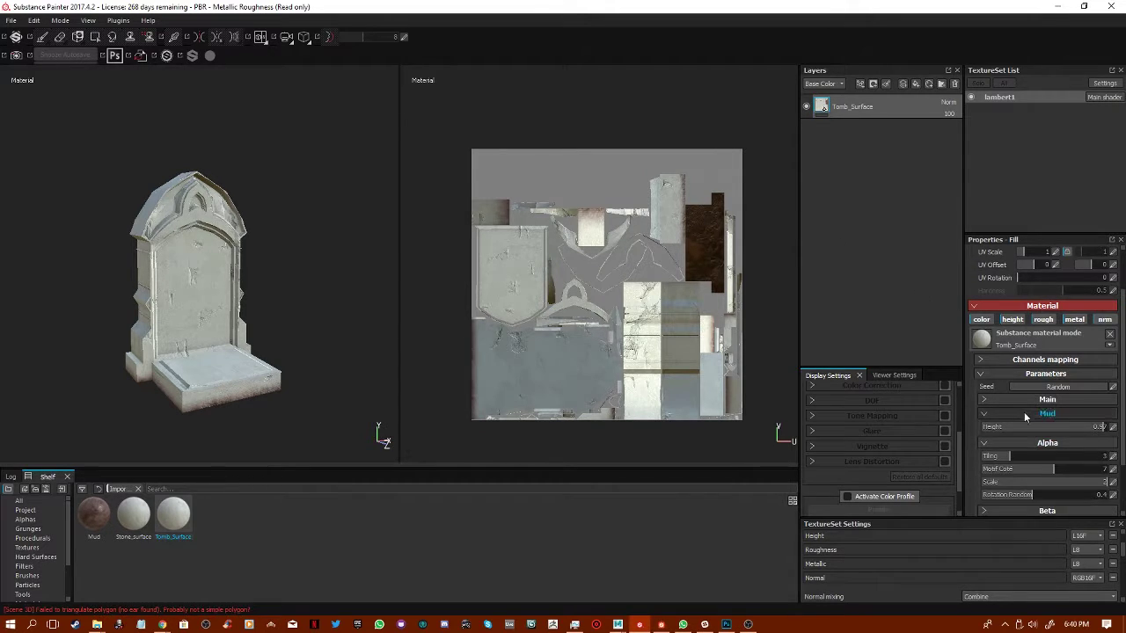
{"action": "left_click", "coordinate": [1017, 413]}
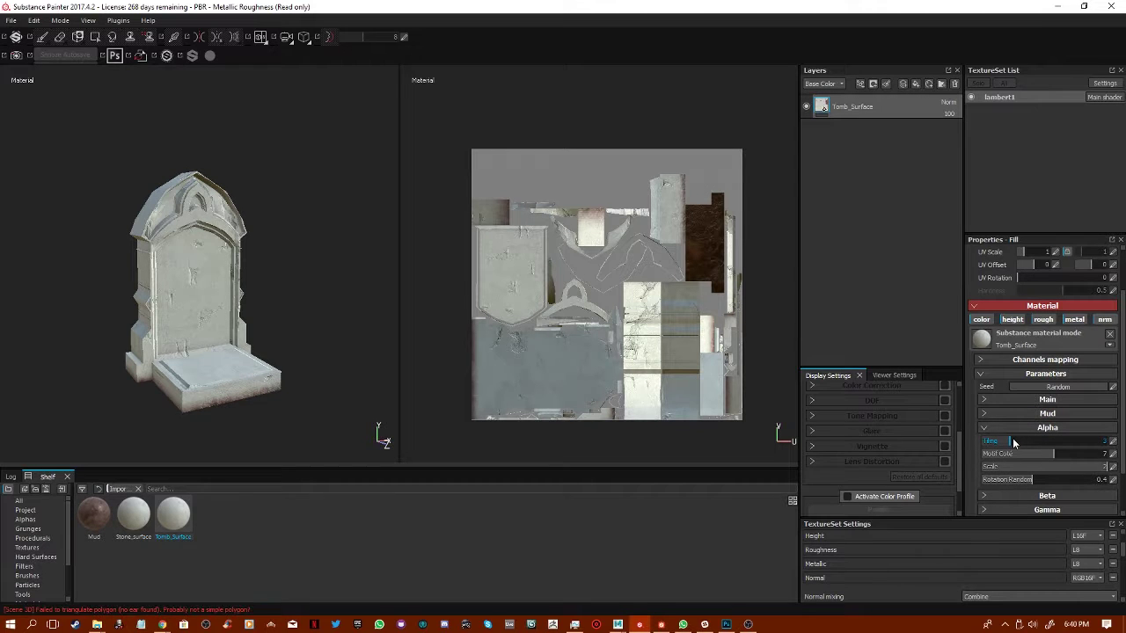
{"action": "left_click_drag", "start_coordinate": [1020, 444], "coordinate": [1024, 445]}
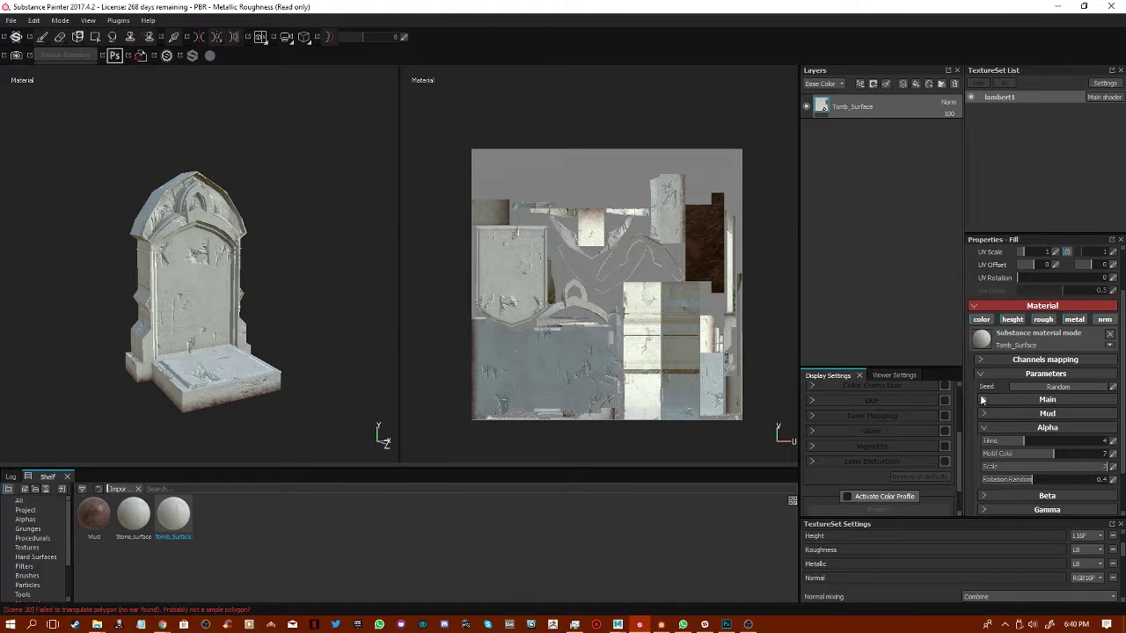
{"action": "left_click_drag", "start_coordinate": [1011, 440], "coordinate": [1052, 443]}
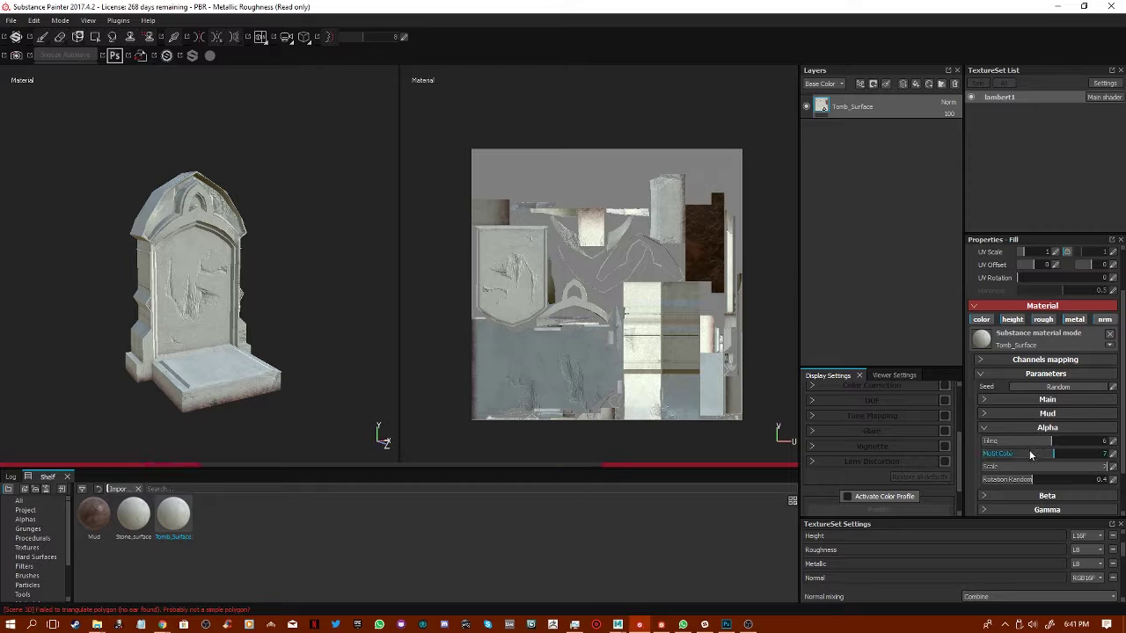
{"action": "left_click_drag", "start_coordinate": [1084, 474], "coordinate": [1071, 473]}
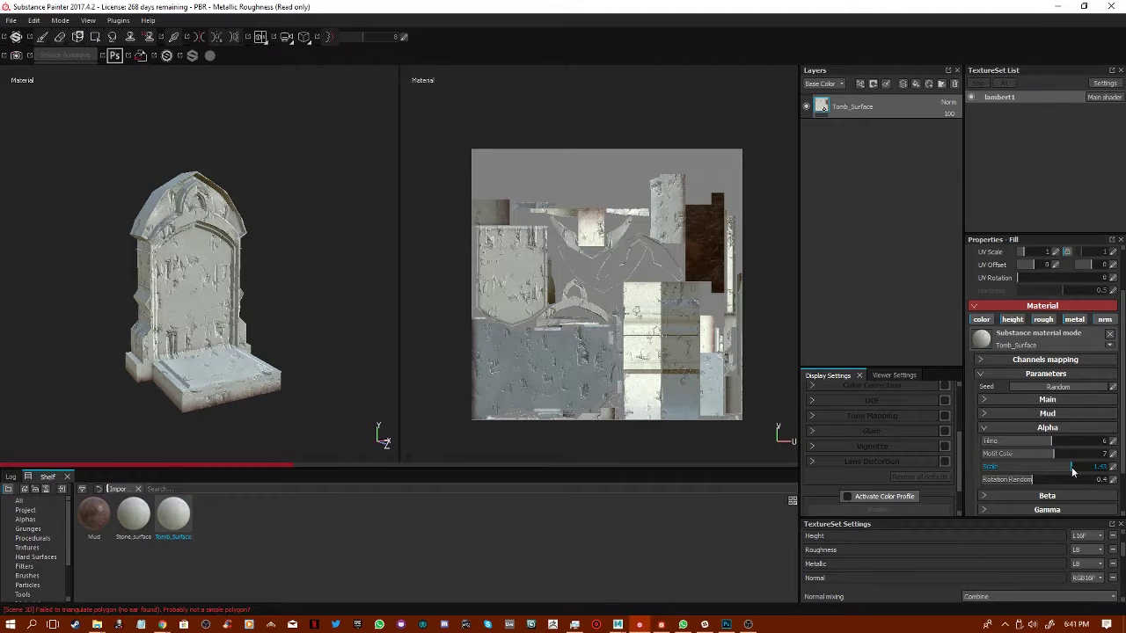
{"action": "left_click_drag", "start_coordinate": [314, 364], "coordinate": [482, 362], "text": "alt"}
{"action": "left_click", "coordinate": [994, 430]}
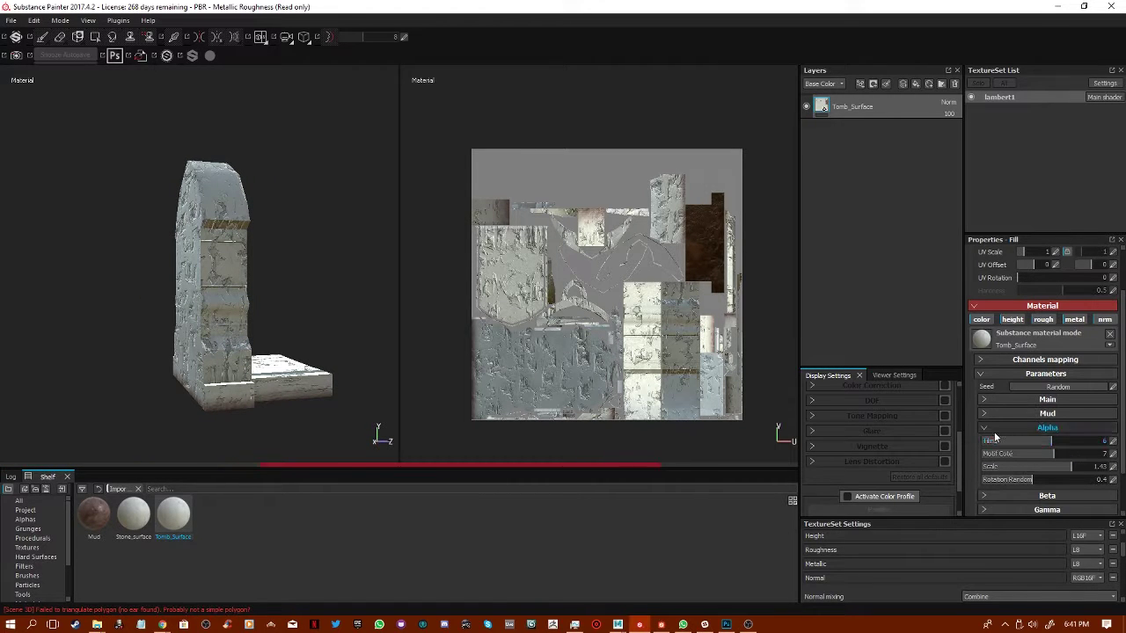
Review the material's Beta and Gamma parameters and its Position image input.
{"action": "left_click", "coordinate": [1005, 444]}
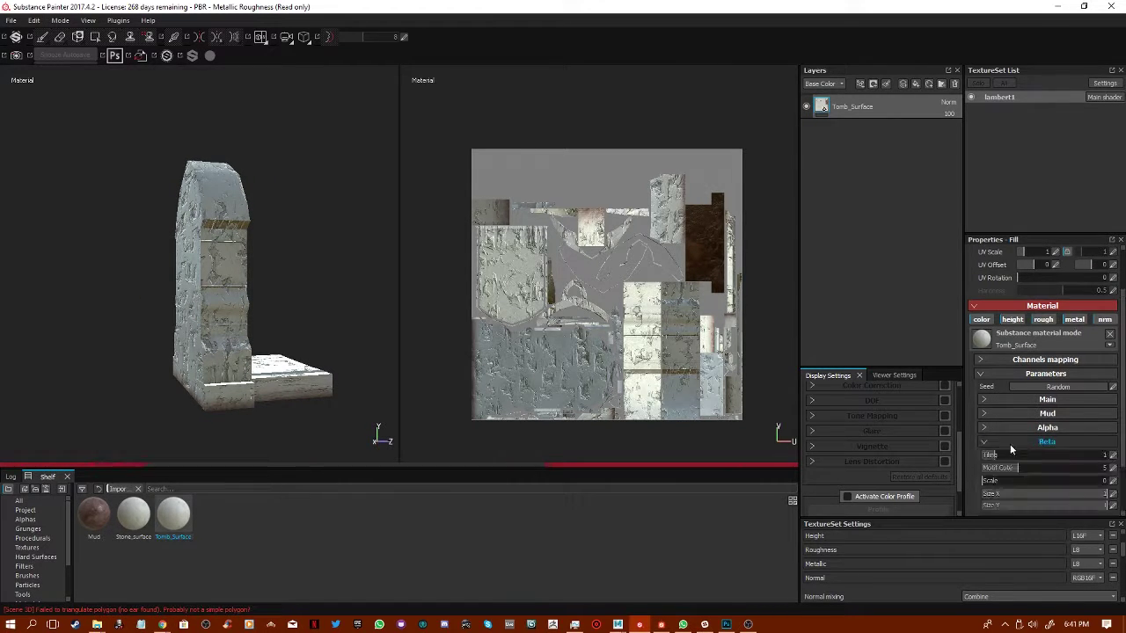
{"action": "scroll", "coordinate": [1037, 453], "scroll_direction": "down", "scroll_amount": 2}
{"action": "left_click_drag", "start_coordinate": [339, 391], "coordinate": [178, 395], "text": "alt"}
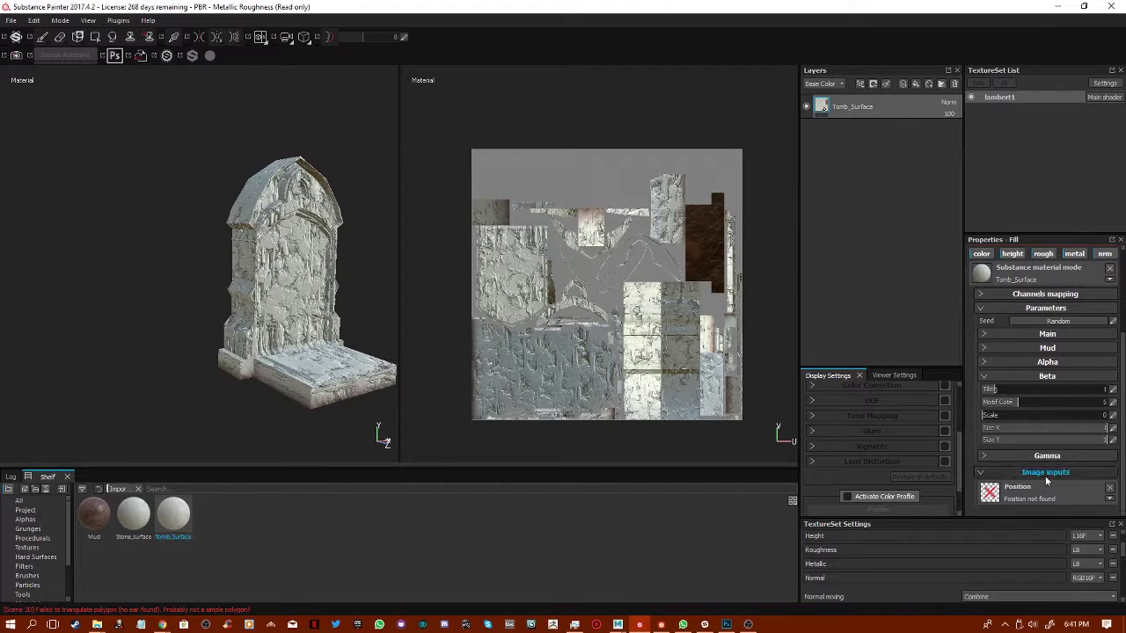
{"action": "middle_click_drag", "start_coordinate": [235, 303], "coordinate": [161, 299], "text": "alt"}
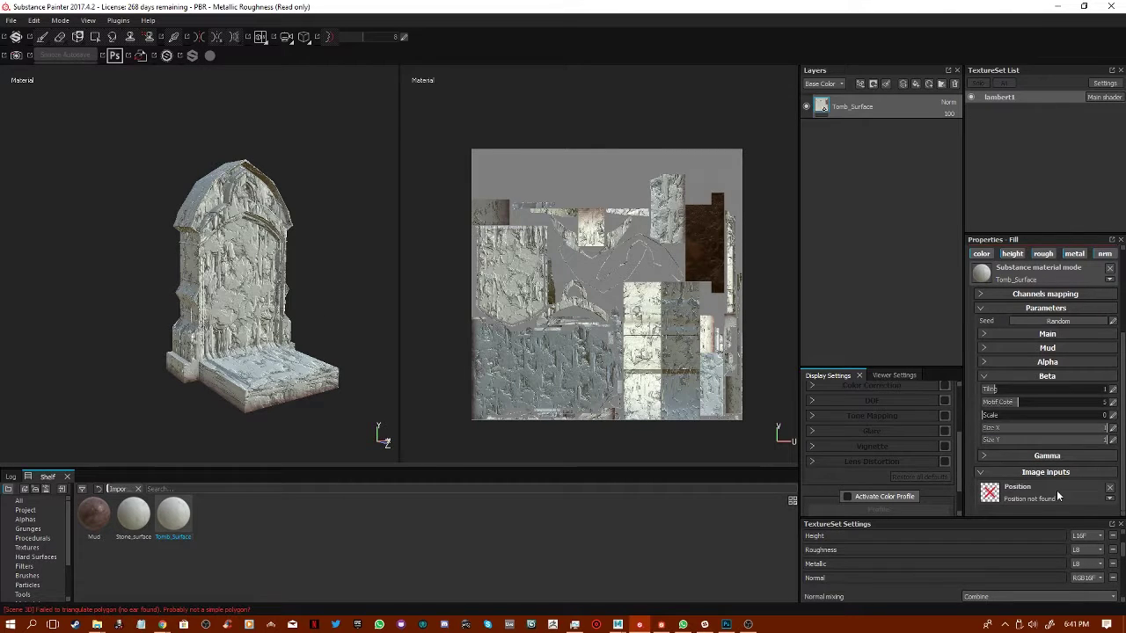
{"action": "left_click", "coordinate": [1015, 456]}
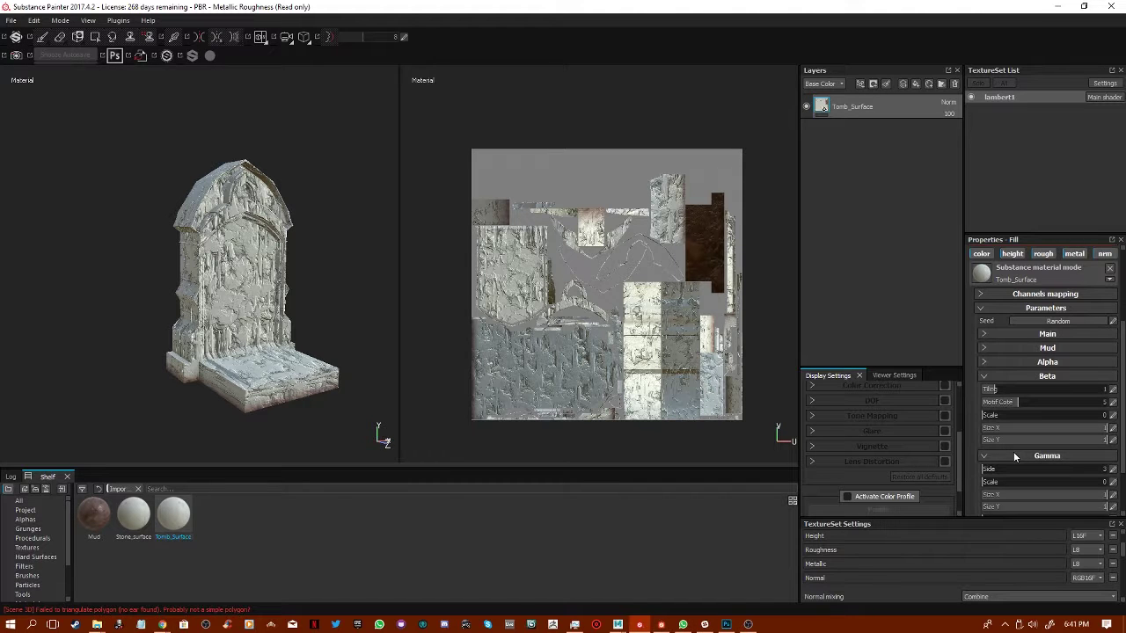
{"action": "left_click", "coordinate": [1016, 456]}
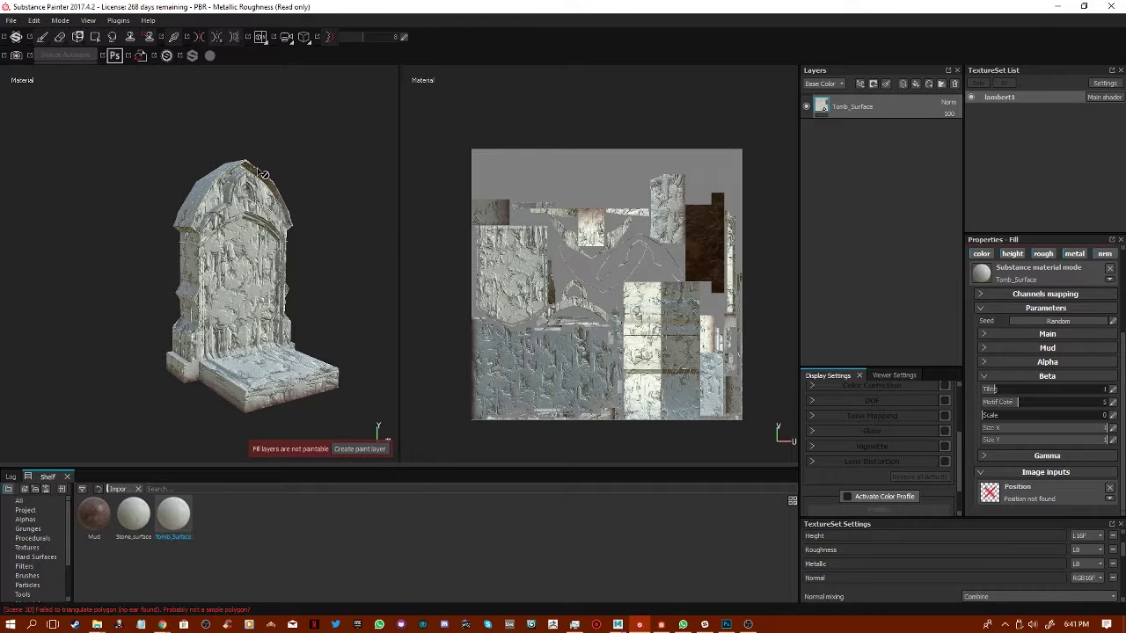
Save the project as tombe_charlesv2 in the Cimetiere folder and dismiss the notification.
{"action": "key", "text": "ctrl"}
{"action": "key", "text": "ctrl+s"}
{"action": "left_click", "coordinate": [150, 131]}
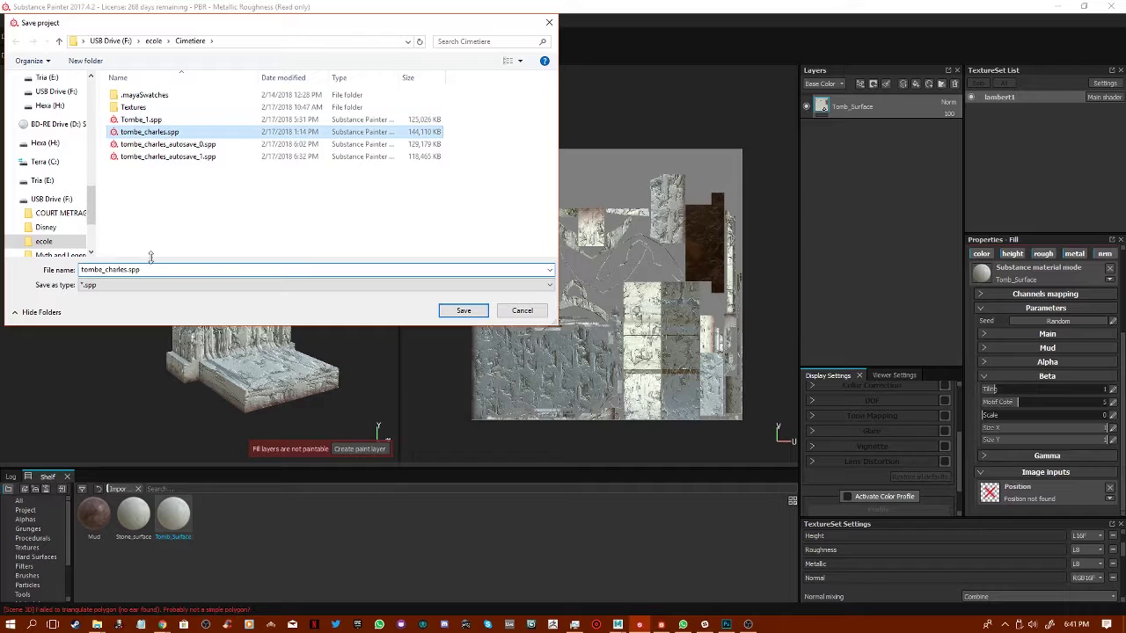
{"action": "double_click", "coordinate": [128, 270]}
{"action": "left_click", "coordinate": [129, 269]}
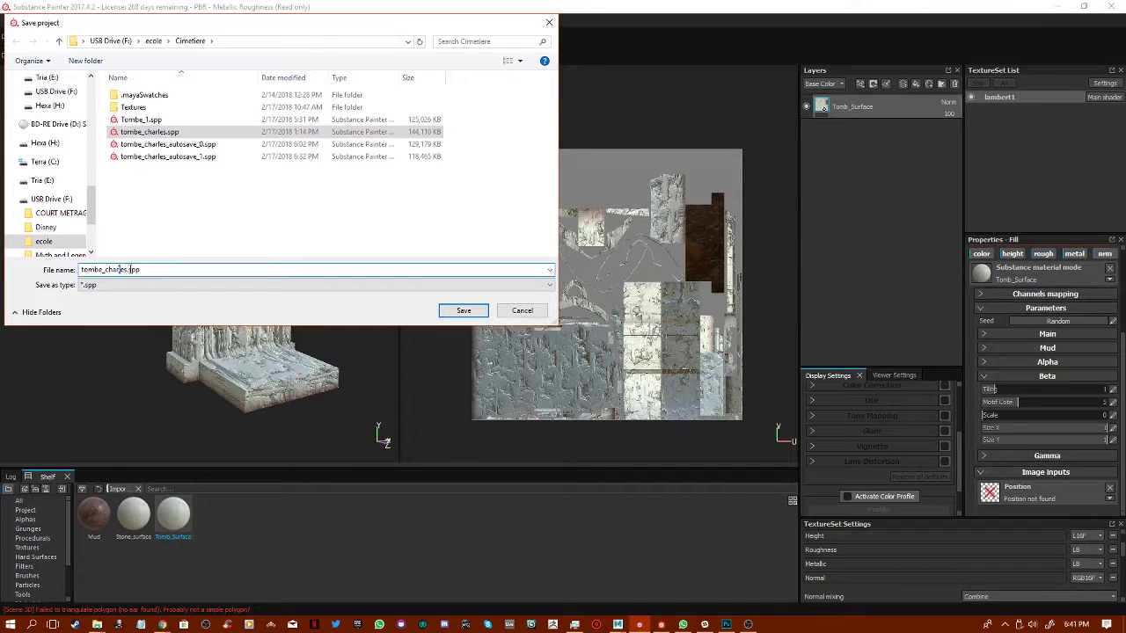
{"action": "left_click", "coordinate": [463, 311]}
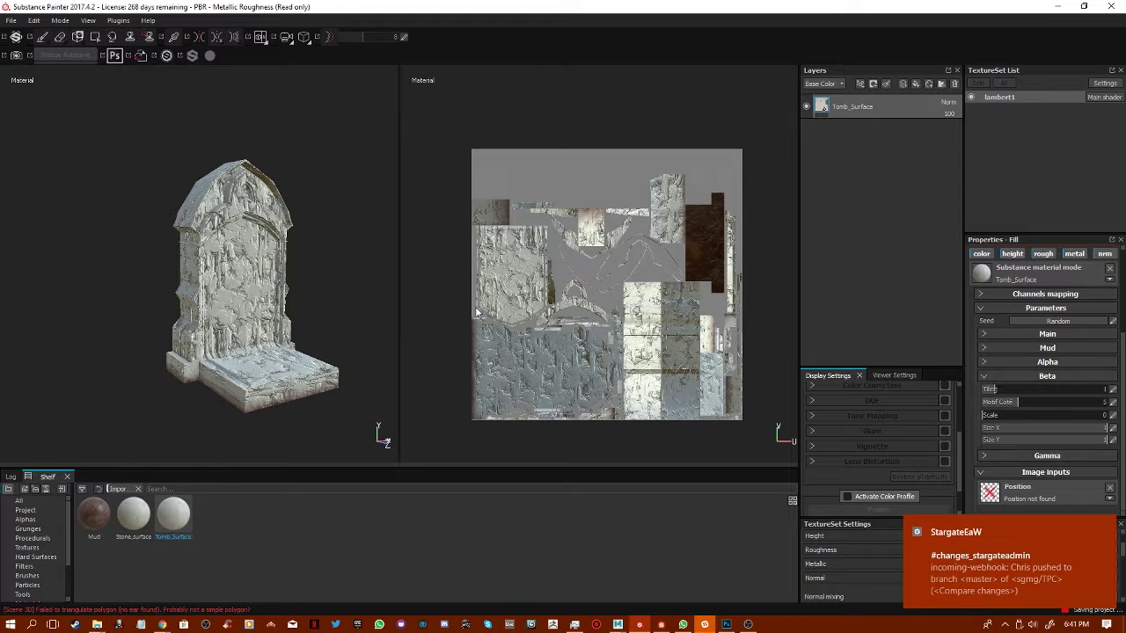
{"action": "left_click", "coordinate": [1105, 525]}
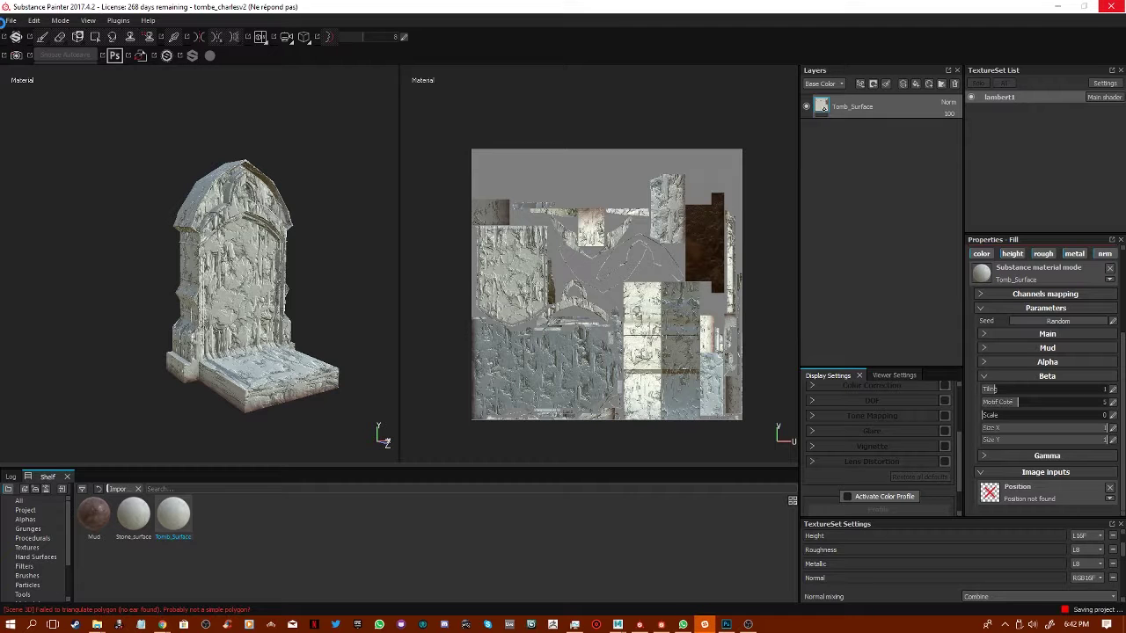
Reopen the tombe_charlesv2 project from the ecole > Cimetiere folder.
{"action": "left_click", "coordinate": [4, 21]}
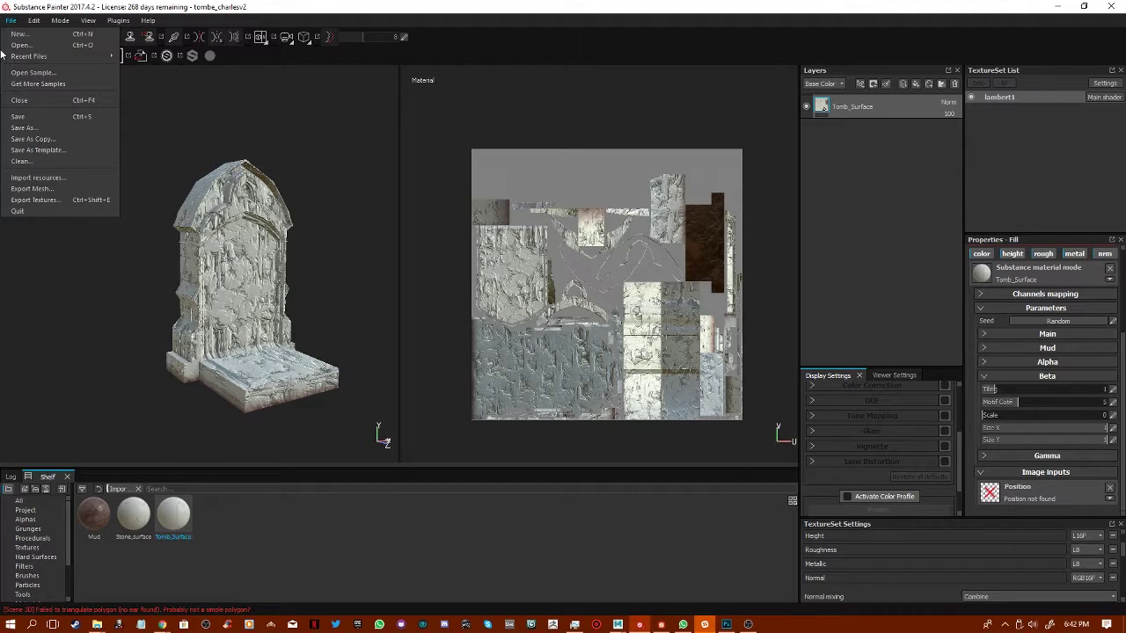
{"action": "left_click", "coordinate": [45, 44]}
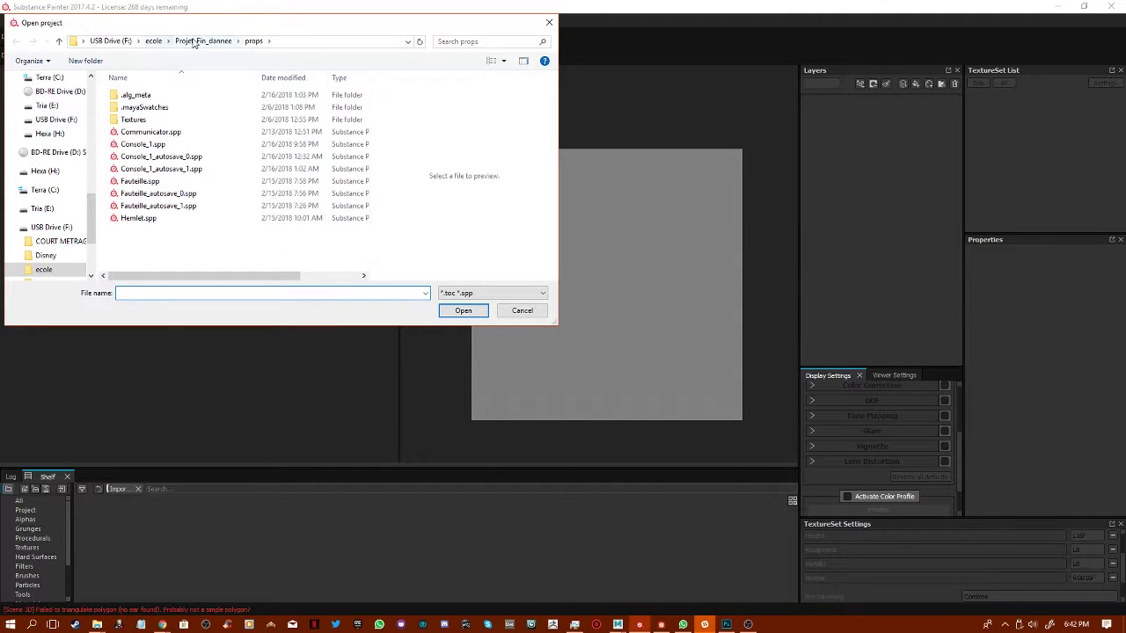
{"action": "left_click", "coordinate": [156, 44]}
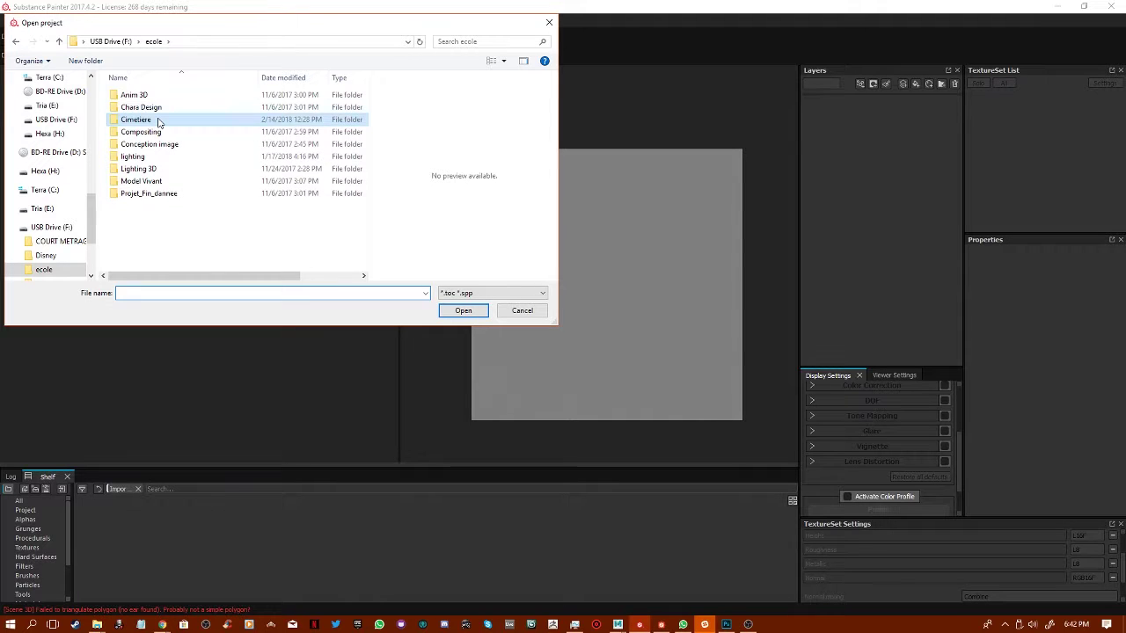
{"action": "double_click", "coordinate": [220, 119]}
{"action": "double_click", "coordinate": [153, 168]}
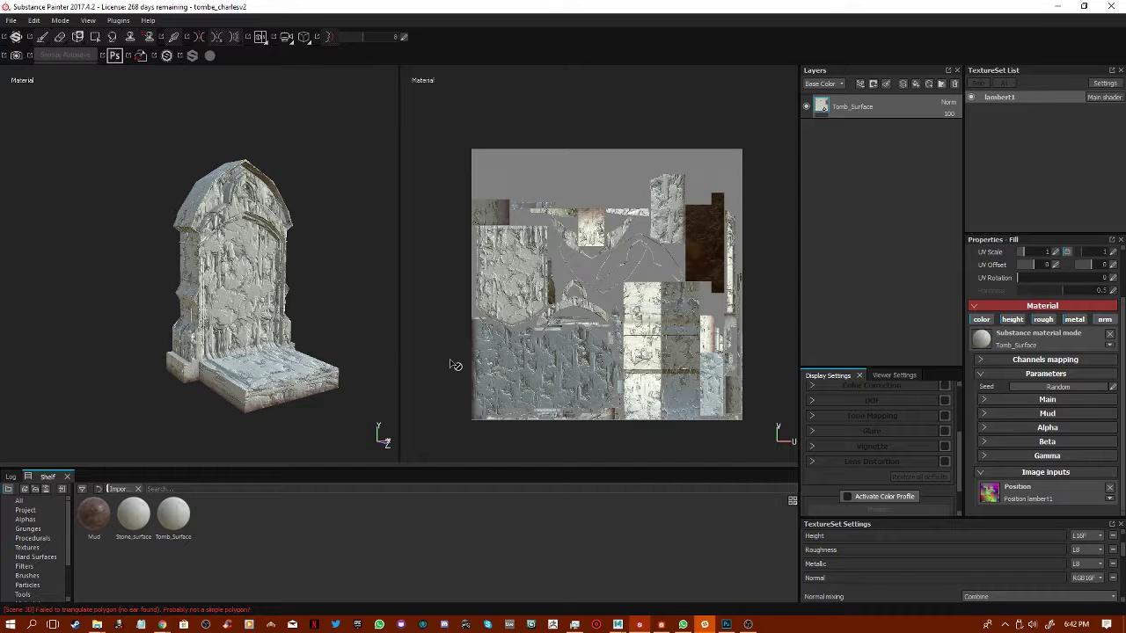
Examine the Position image input, the texture set's baked mesh maps, and the tombstone's surface up close from several angles.
{"action": "middle_click_drag", "start_coordinate": [255, 308], "coordinate": [204, 316], "text": "alt"}
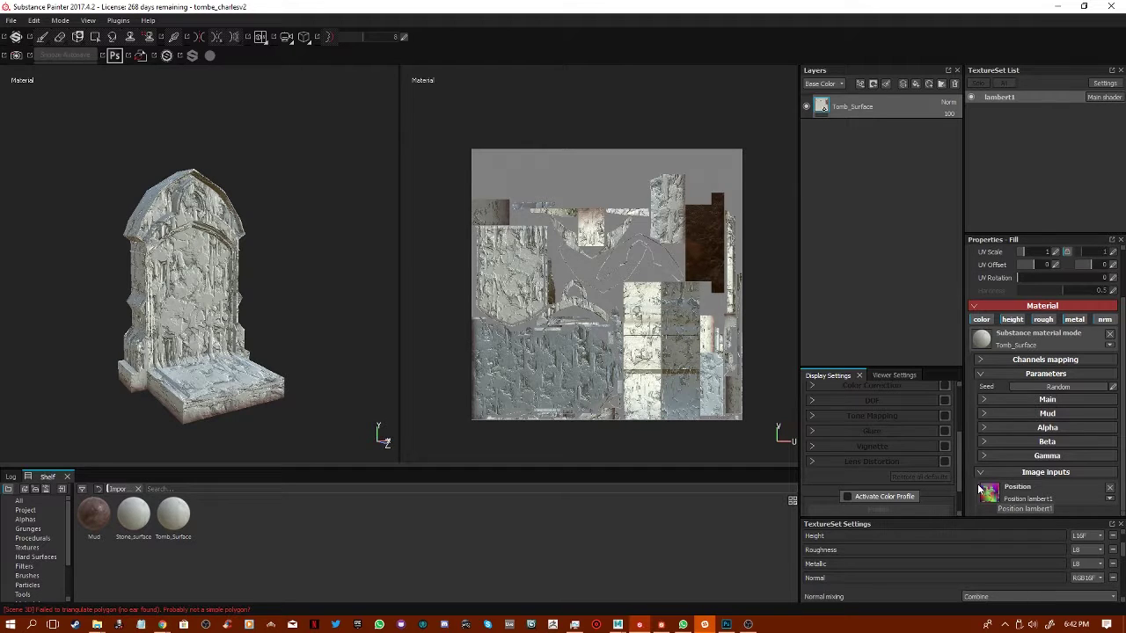
{"action": "scroll", "coordinate": [835, 589], "scroll_direction": "down", "scroll_amount": 5}
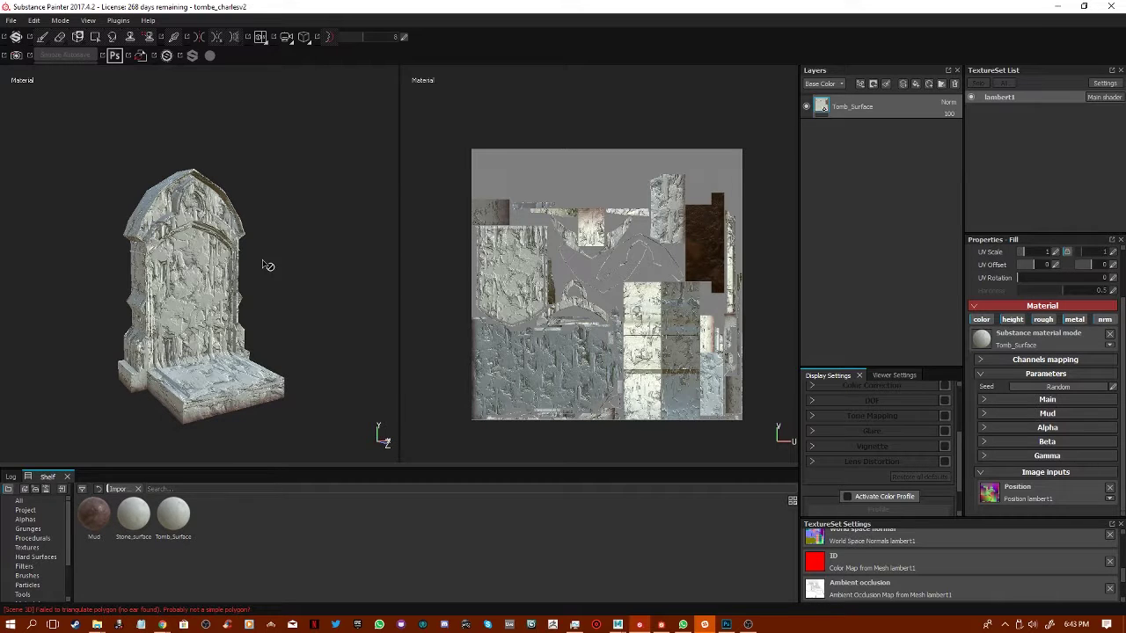
{"action": "left_click_drag", "start_coordinate": [200, 247], "coordinate": [195, 286], "text": "alt"}
{"action": "scroll", "coordinate": [195, 286], "scroll_direction": "up", "scroll_amount": 5}
{"action": "left_click_drag", "start_coordinate": [185, 230], "coordinate": [241, 244], "text": "alt"}
{"action": "middle_click_drag", "start_coordinate": [263, 271], "coordinate": [270, 138], "text": "alt"}
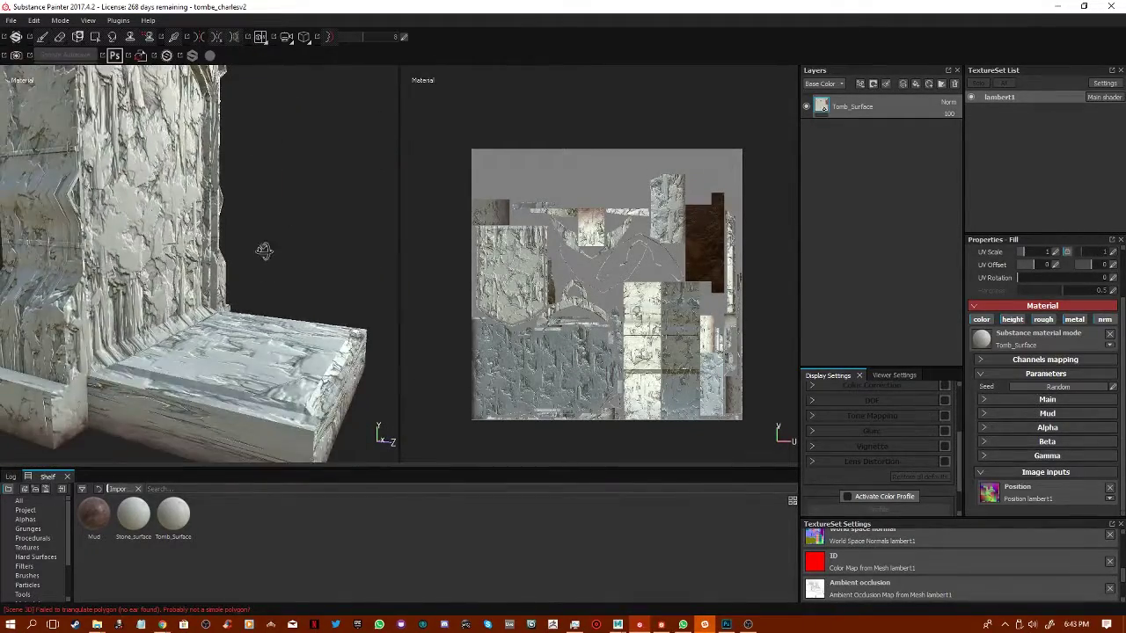
{"action": "left_click_drag", "start_coordinate": [264, 252], "coordinate": [143, 348], "text": "alt"}
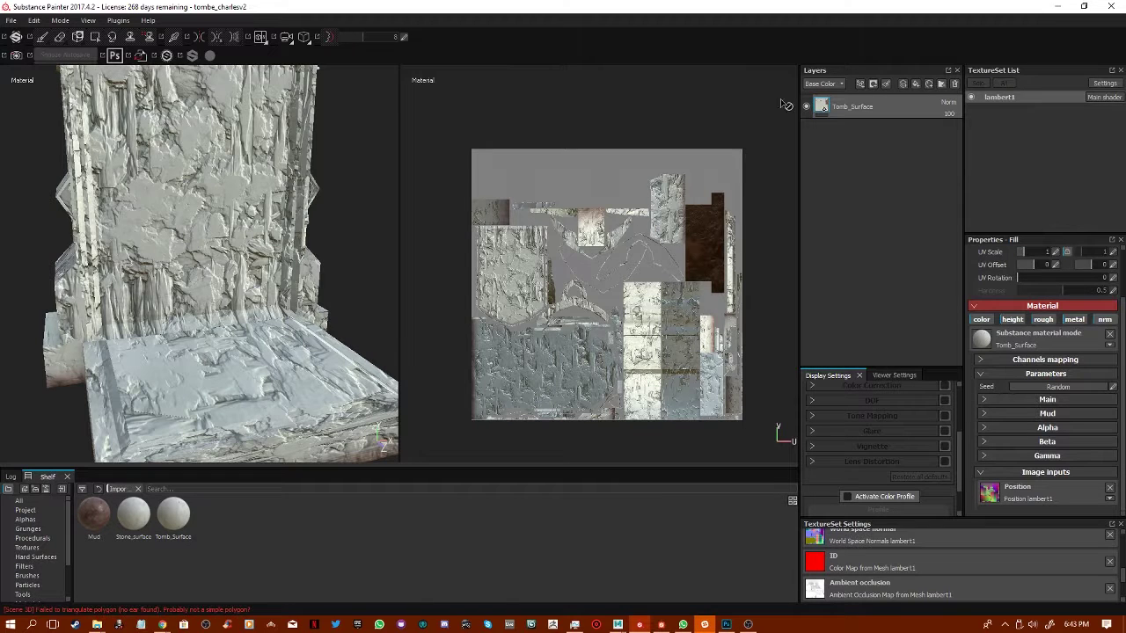
{"action": "scroll", "coordinate": [164, 286], "scroll_direction": "down", "scroll_amount": 4}
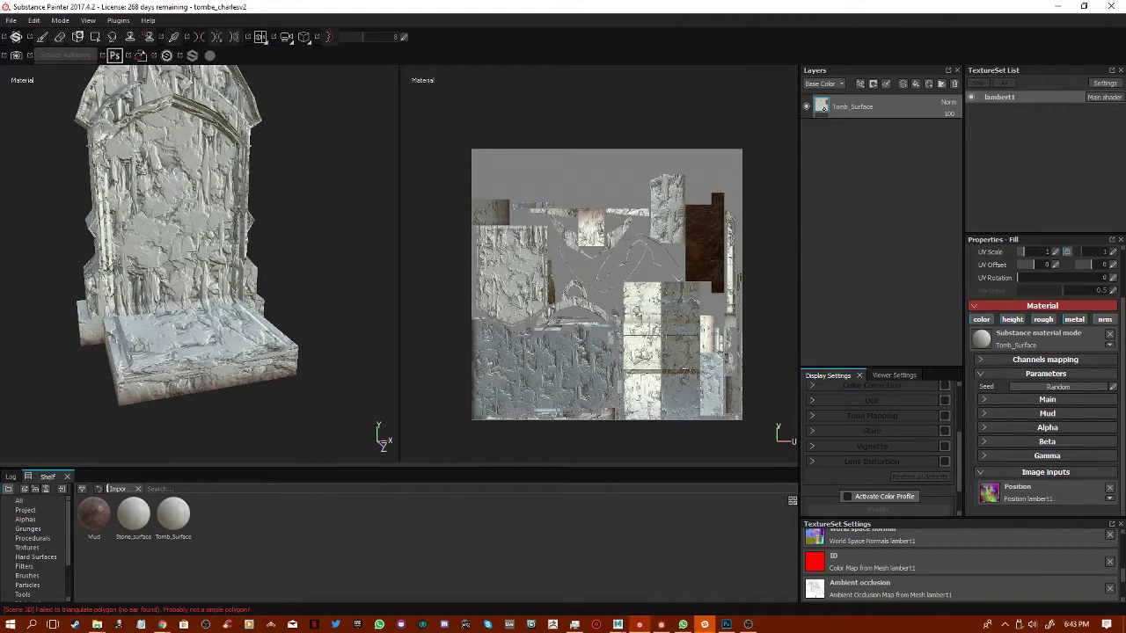